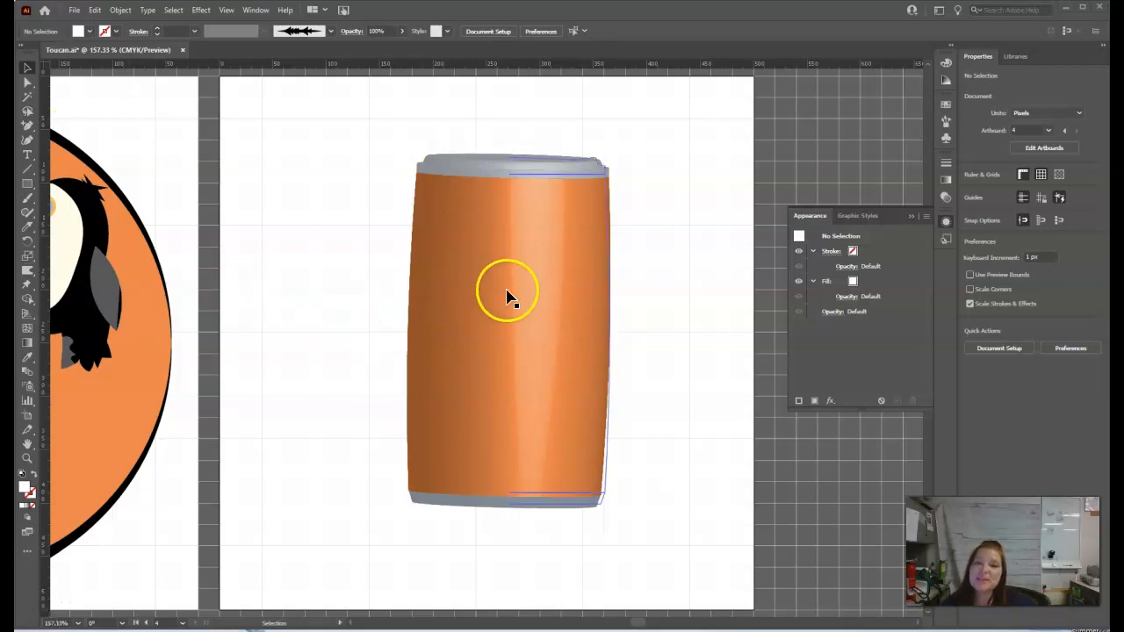
Step: Move the revolved can to the left on the artboard
click(29, 75)
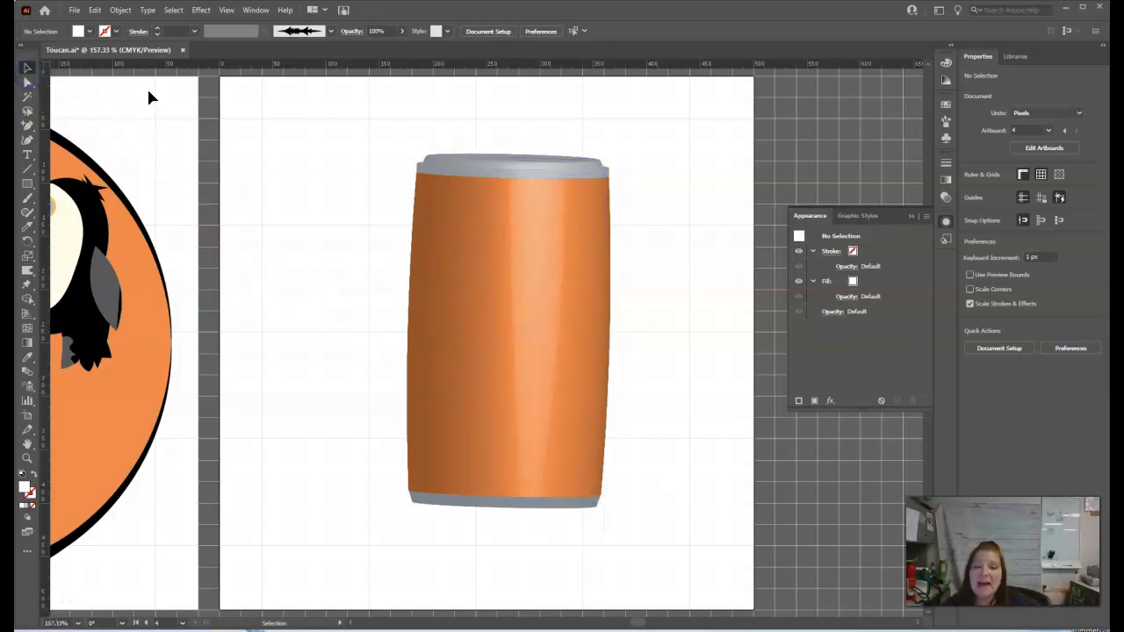
drag(563, 318, 468, 298)
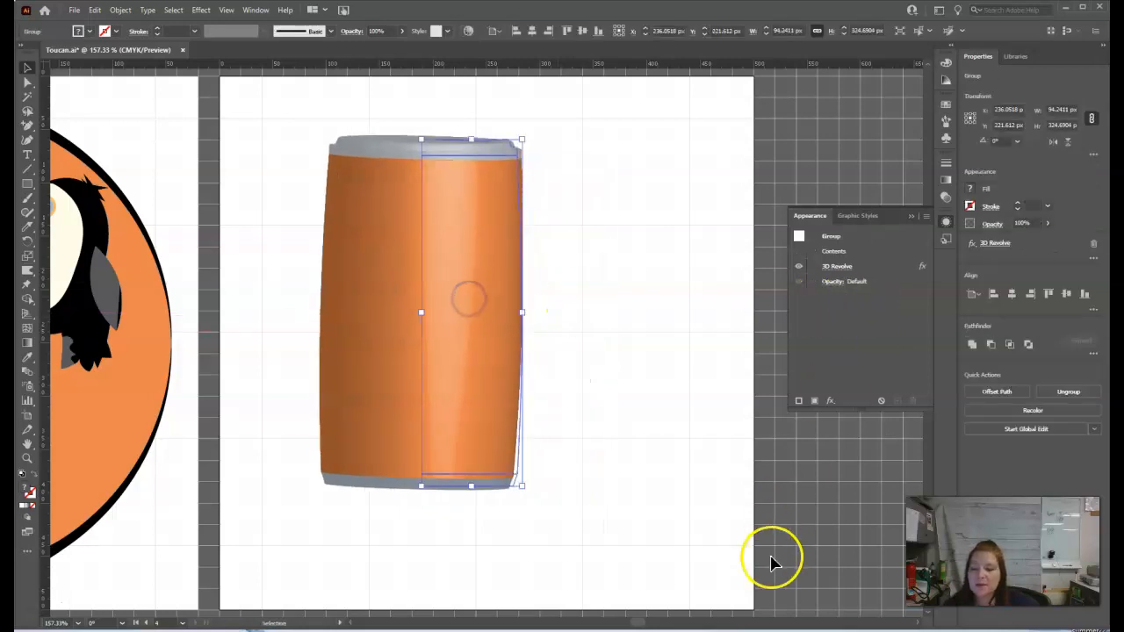
drag(640, 620, 643, 623)
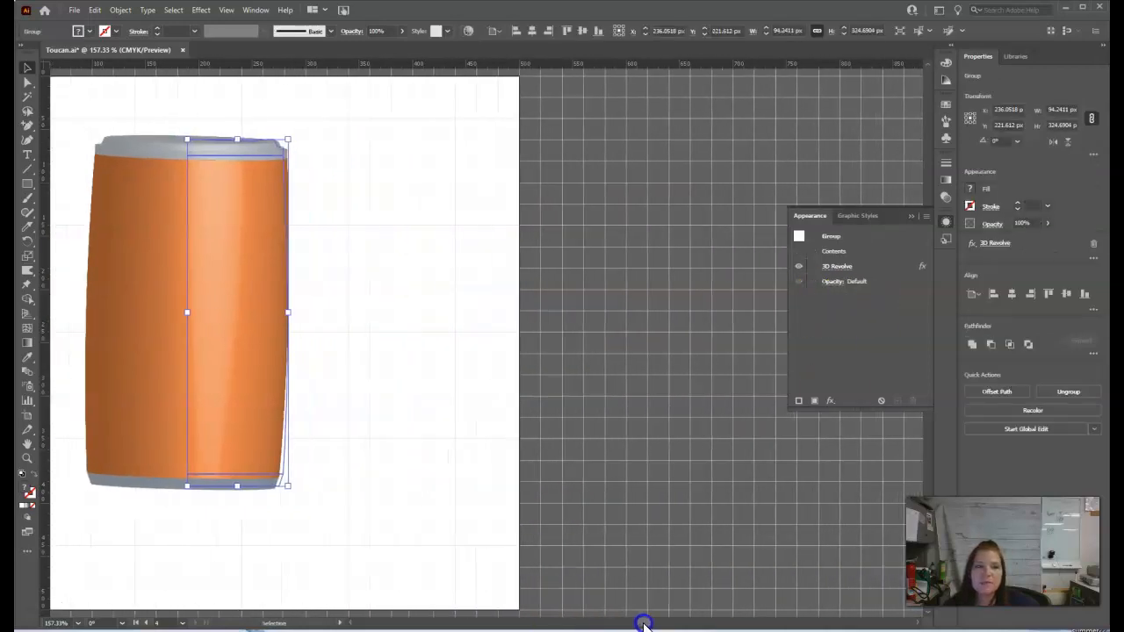
Step: Draw a white rectangle about 200 px wide and 44 px tall beside the artboard
click(27, 183)
mouse_move(560, 206)
mouse_down()
mouse_move(705, 266)
mouse_move(758, 275)
mouse_move(776, 254)
mouse_up()
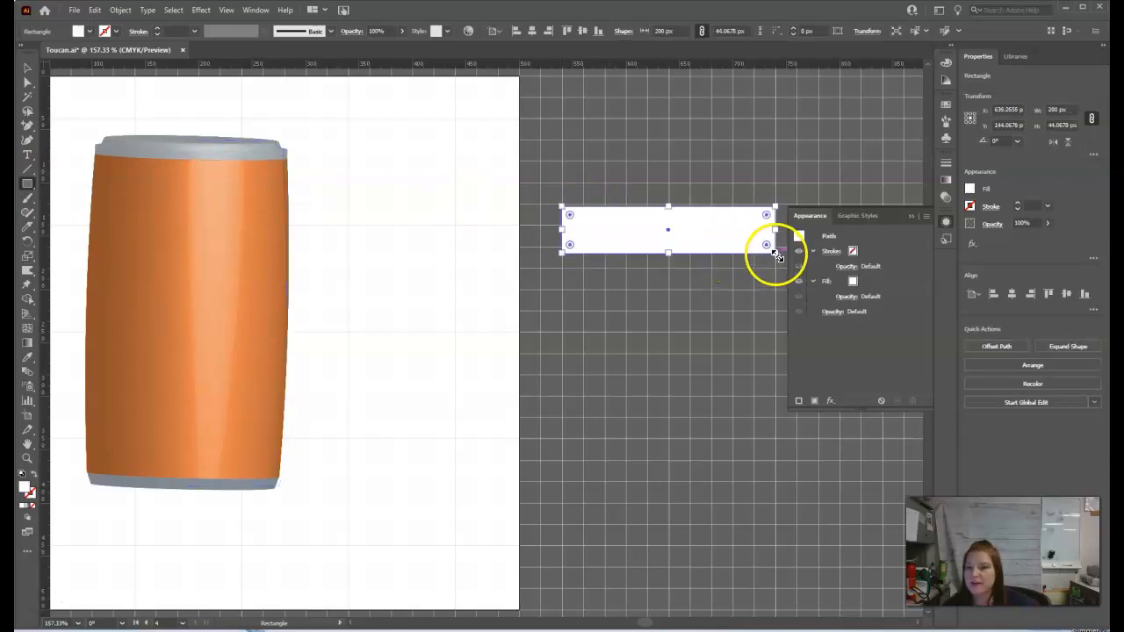
Step: Place an instance of the ToucanSymbol from the Symbols panel onto the canvas
click(946, 141)
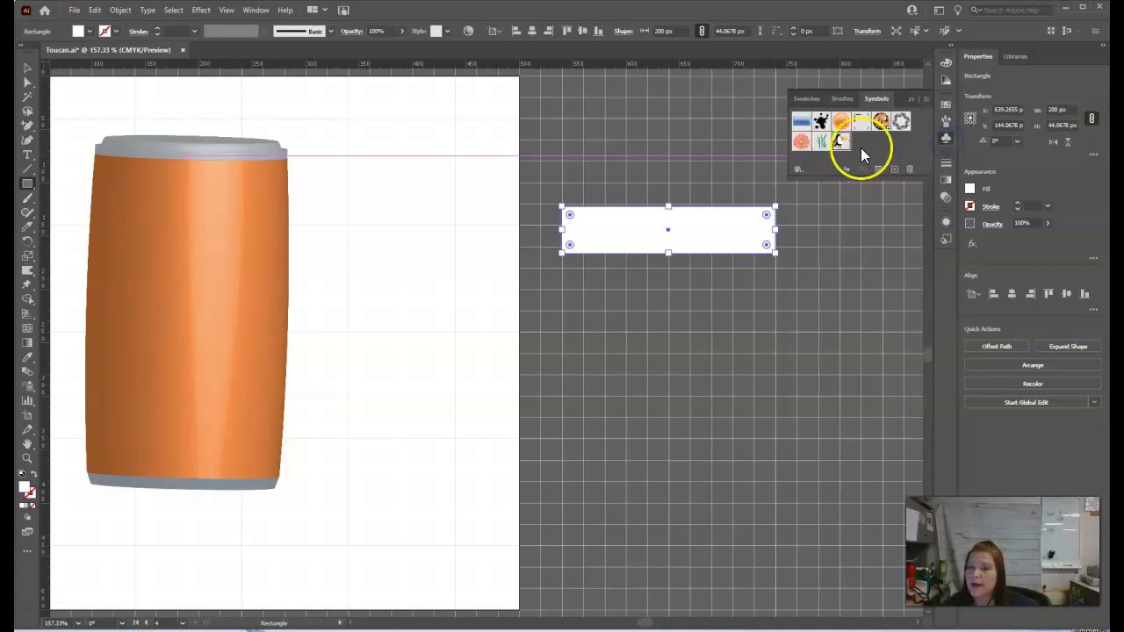
drag(840, 140, 713, 224)
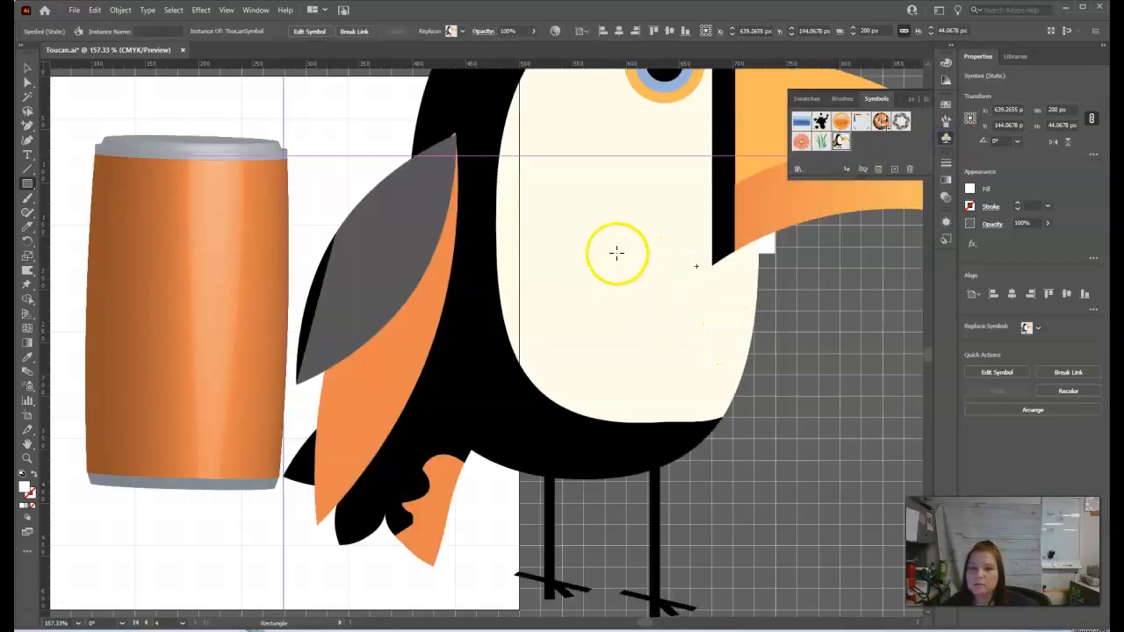
click(27, 69)
drag(526, 313, 572, 311)
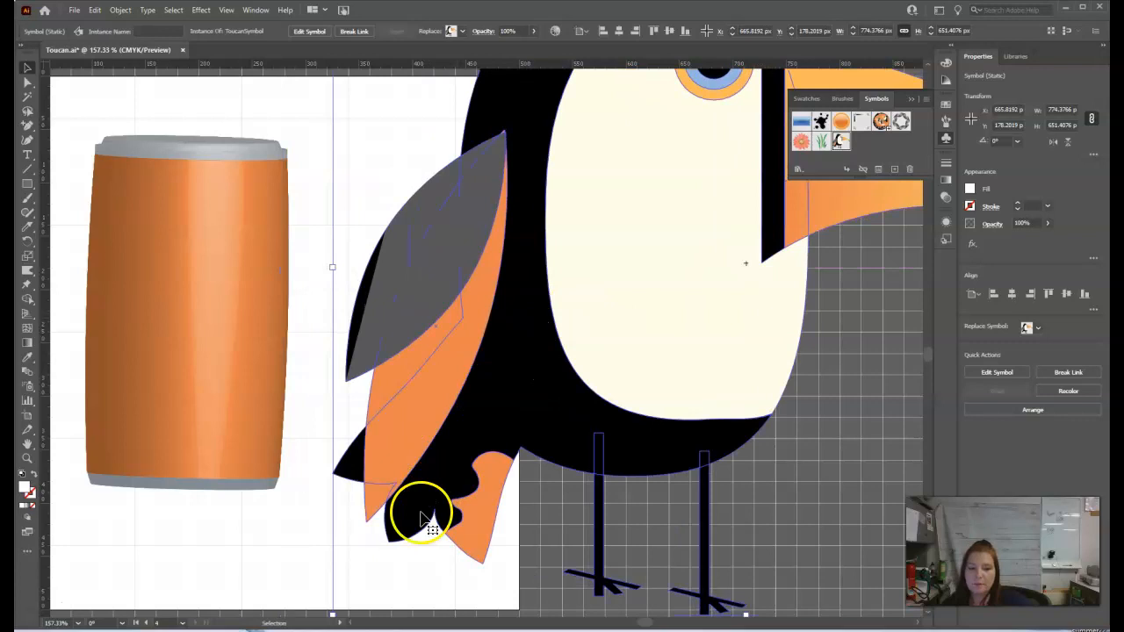
Step: Scale the toucan down to about 118 by 99 px and position it over the white rectangle
drag(332, 617, 606, 281)
drag(822, 198, 617, 412)
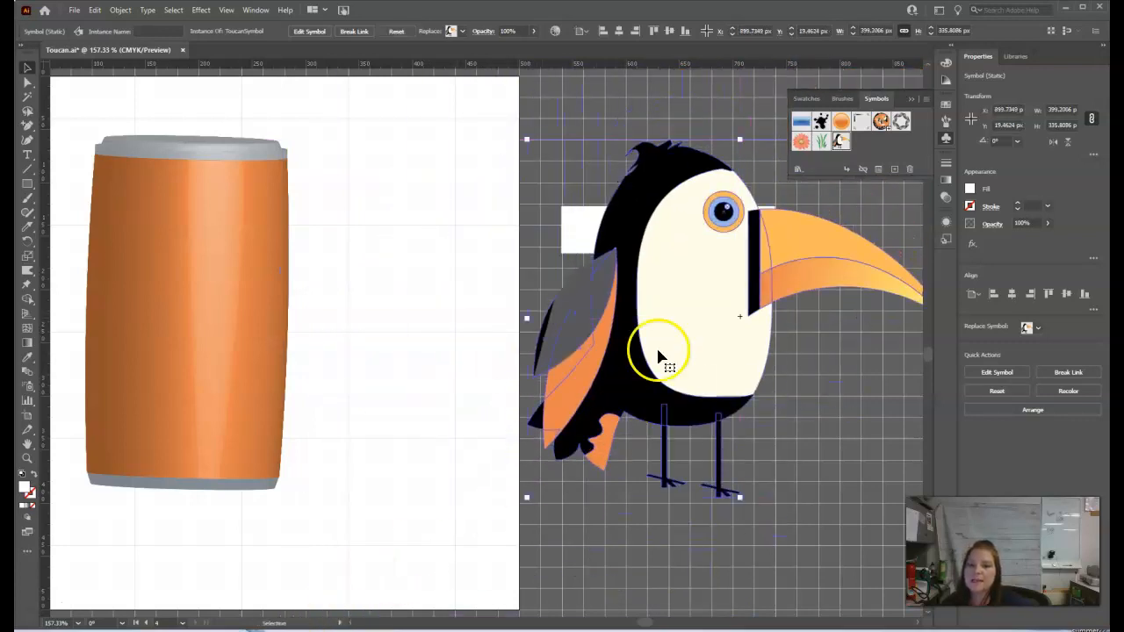
drag(527, 139, 712, 341)
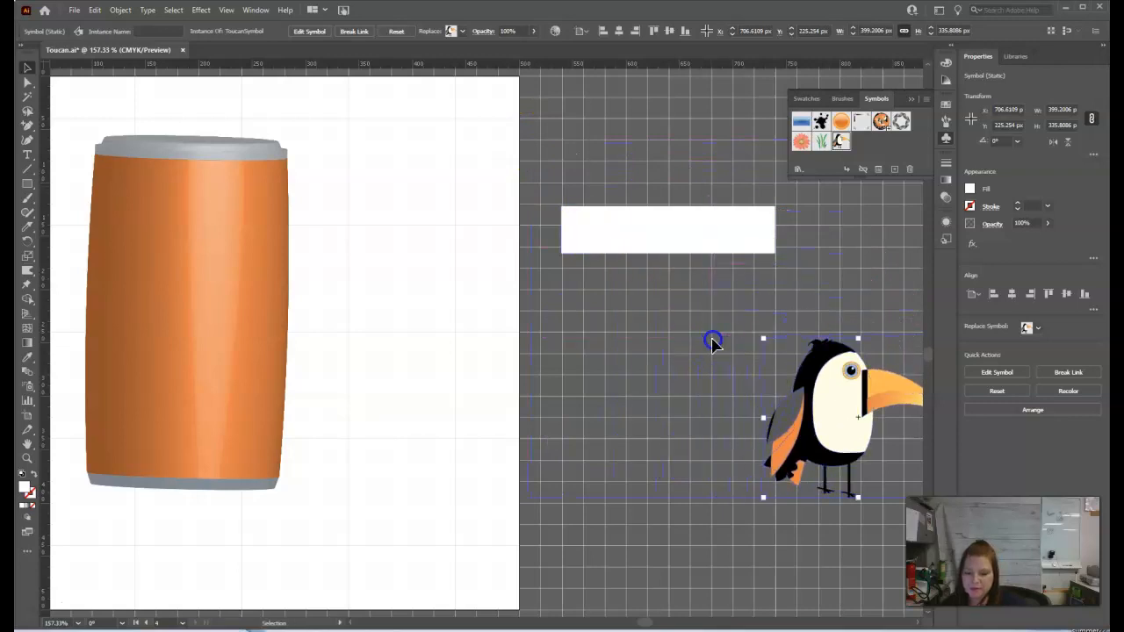
drag(913, 383, 744, 199)
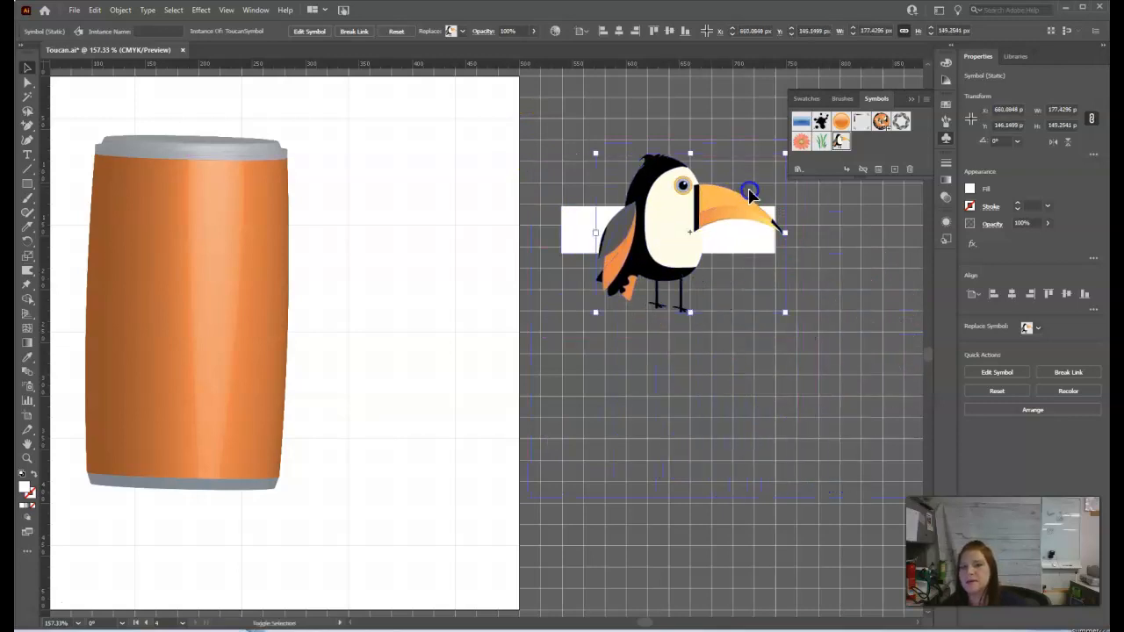
drag(782, 155, 740, 201)
drag(664, 261, 687, 238)
drag(752, 180, 743, 190)
mouse_move(649, 259)
mouse_down()
mouse_move(671, 253)
mouse_move(667, 265)
mouse_up()
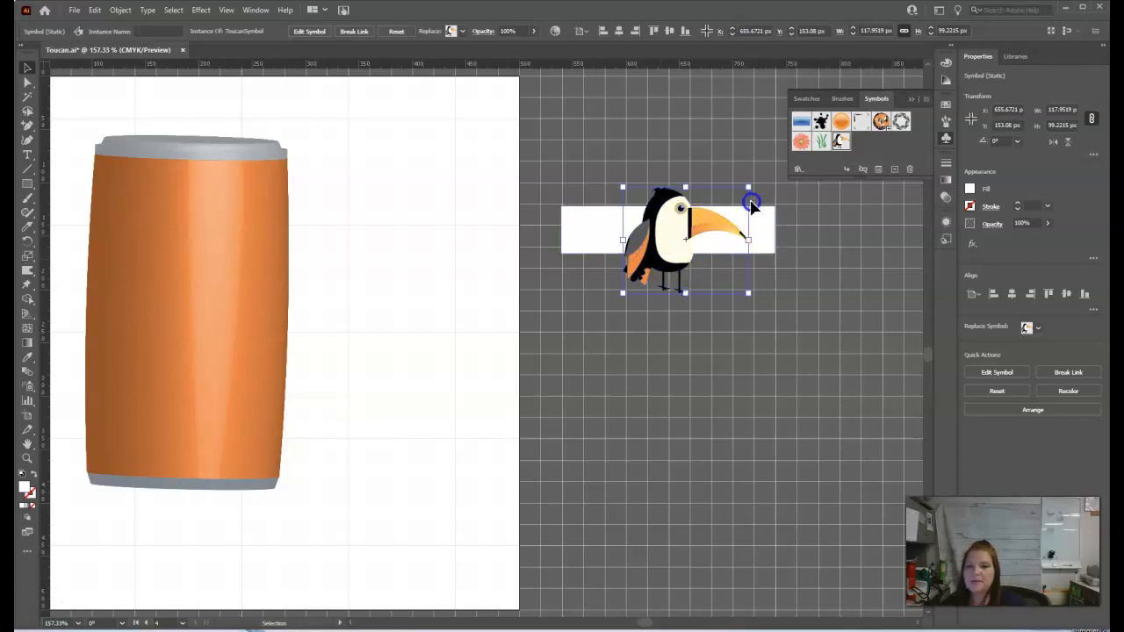
Step: Select the rectangle and toucan together and group them
click(749, 347)
drag(549, 170, 778, 324)
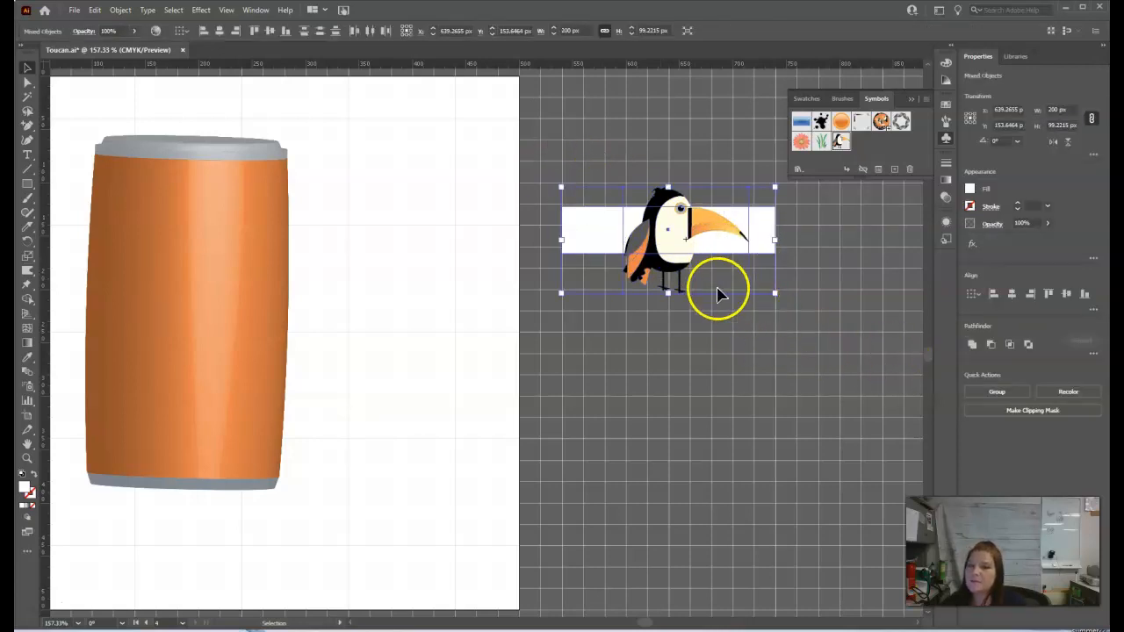
click(996, 391)
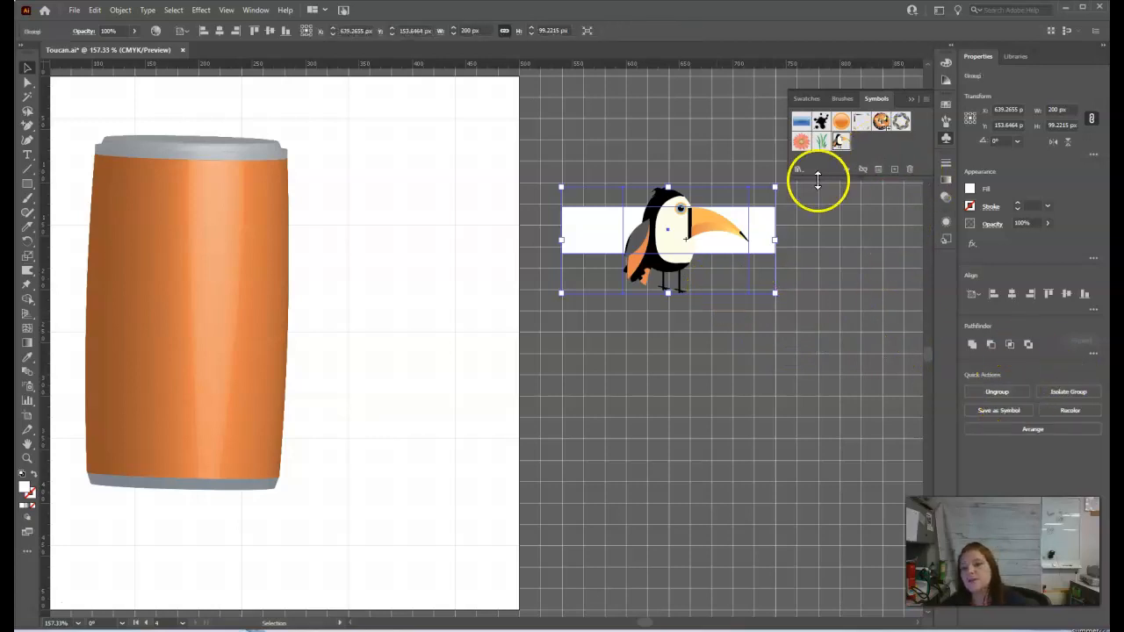
Step: Save the group as a new symbol named Label, then delete the original from the canvas
drag(693, 230, 877, 160)
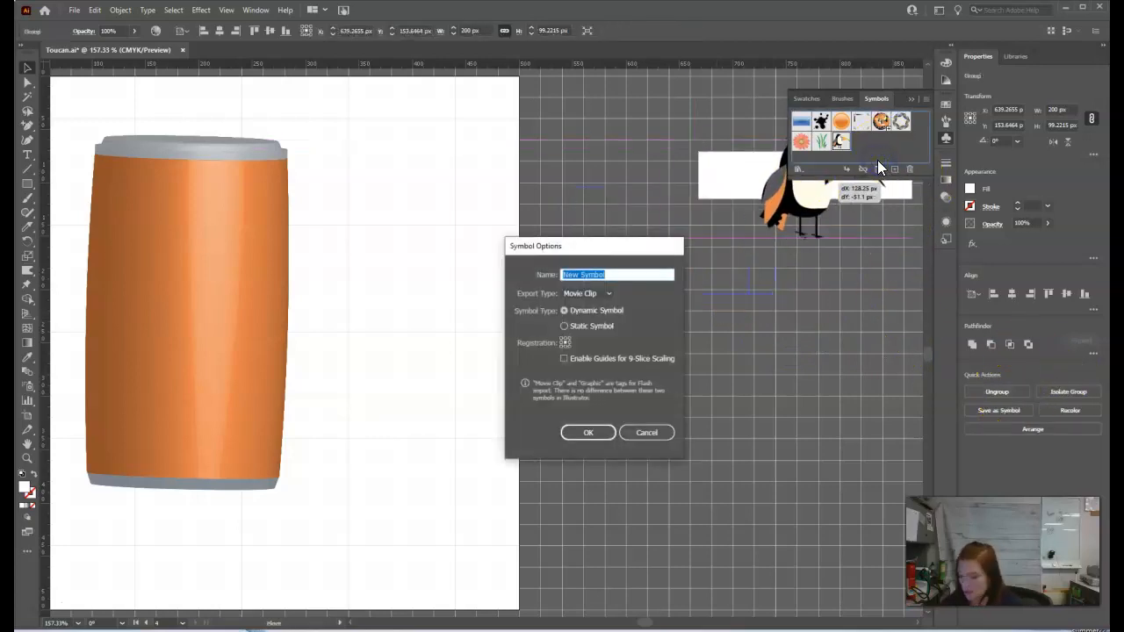
text(t)
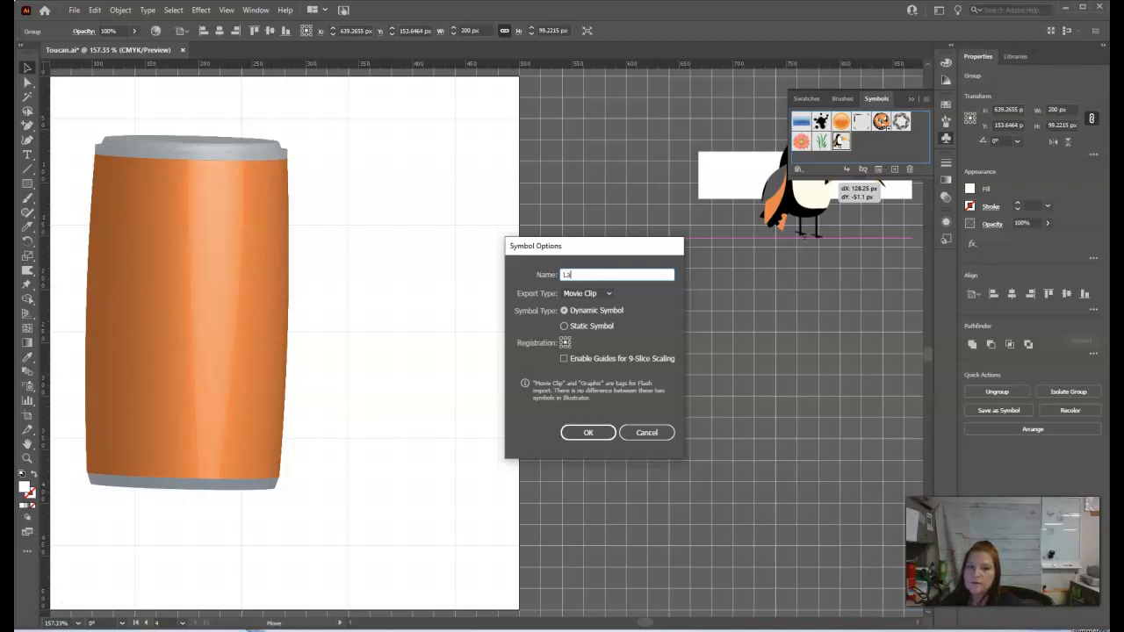
key(Return)
key(Delete)
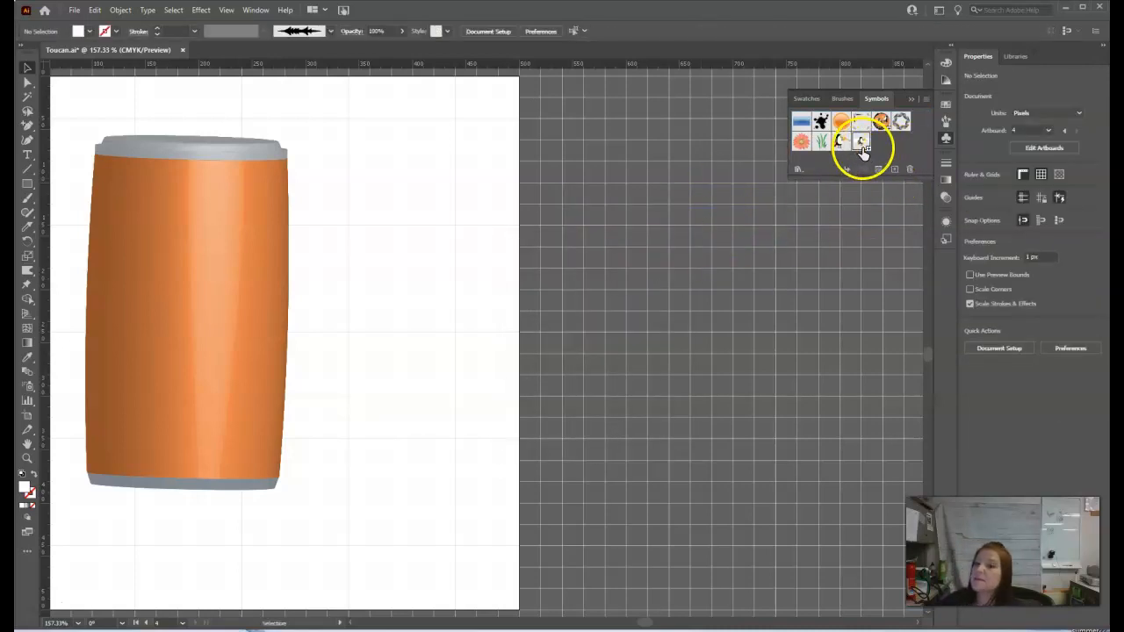
Step: Select the can and open Map Art from its 3D Revolve effect options
drag(649, 623, 640, 623)
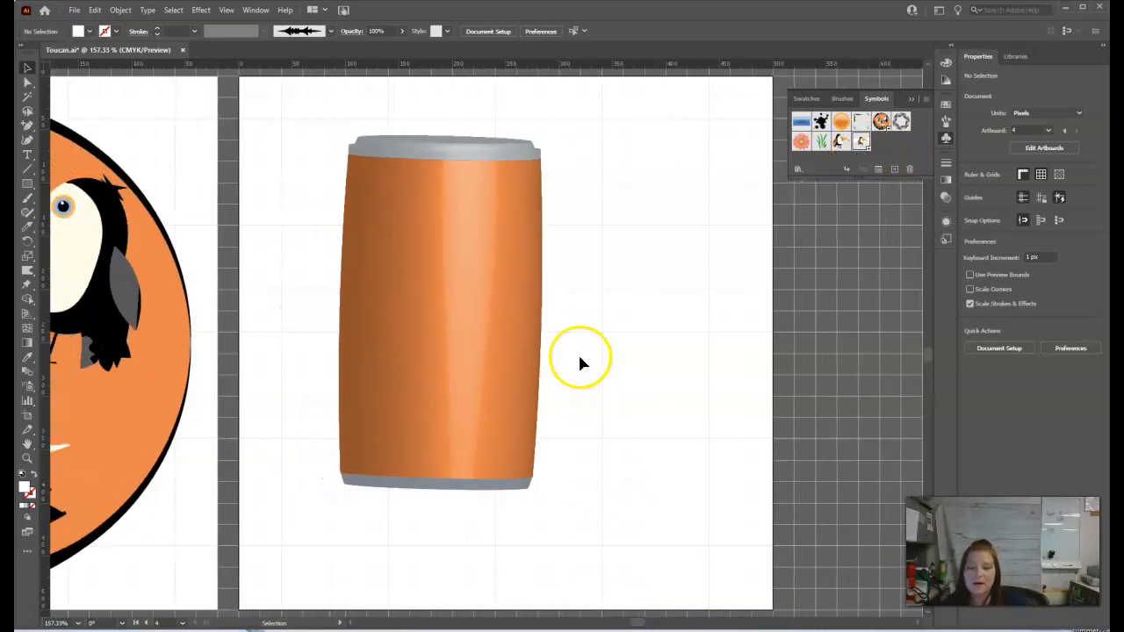
click(457, 364)
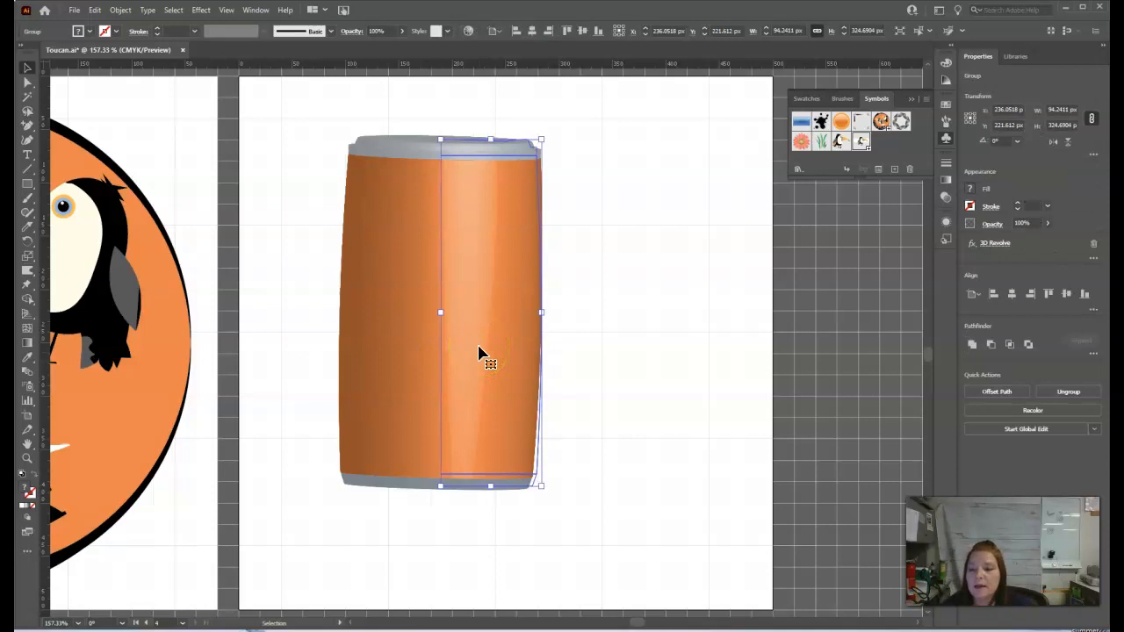
click(946, 225)
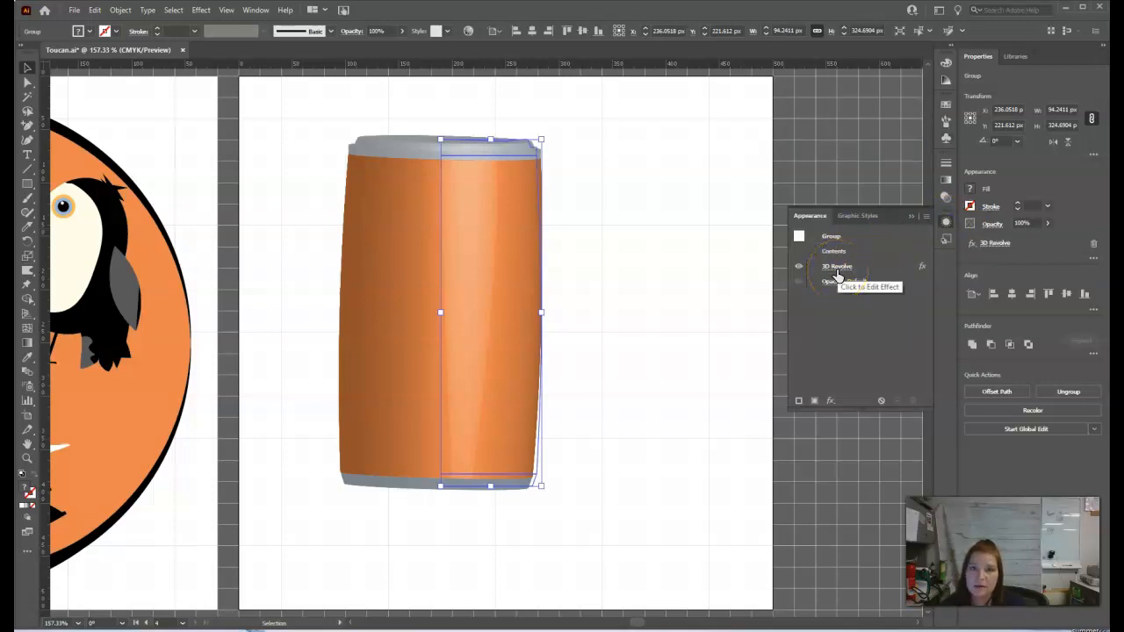
click(836, 275)
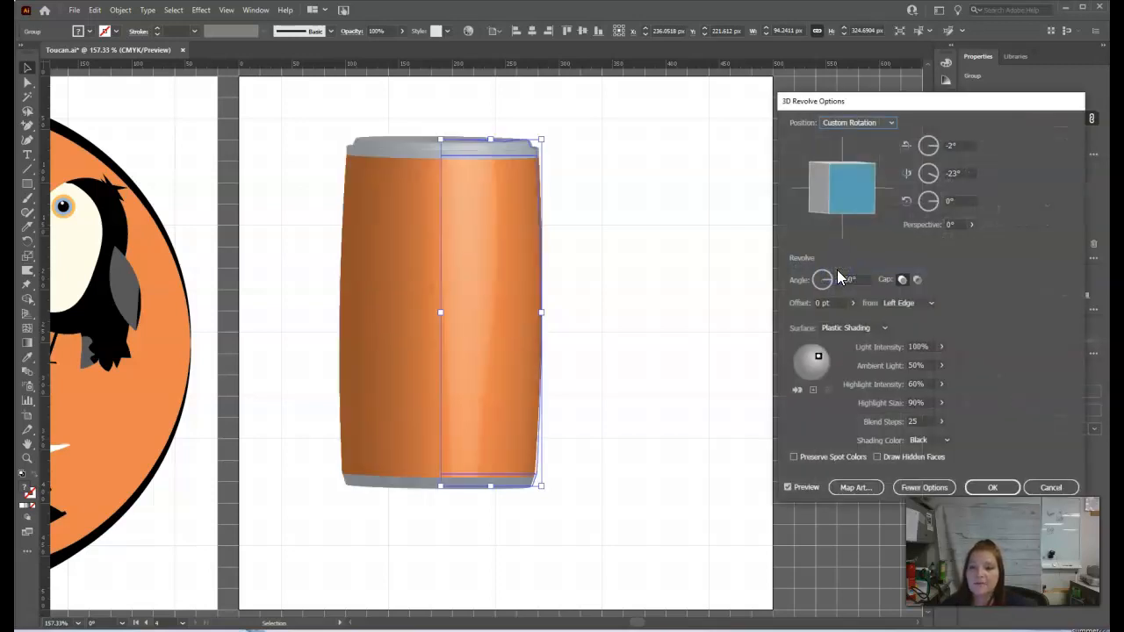
drag(876, 103, 704, 74)
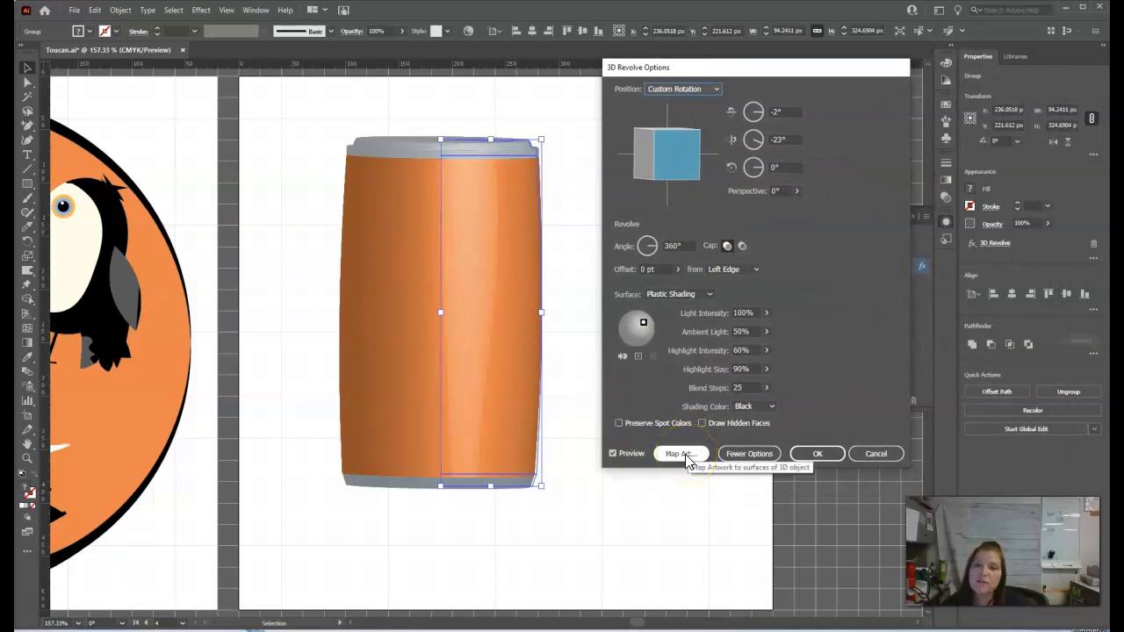
click(685, 455)
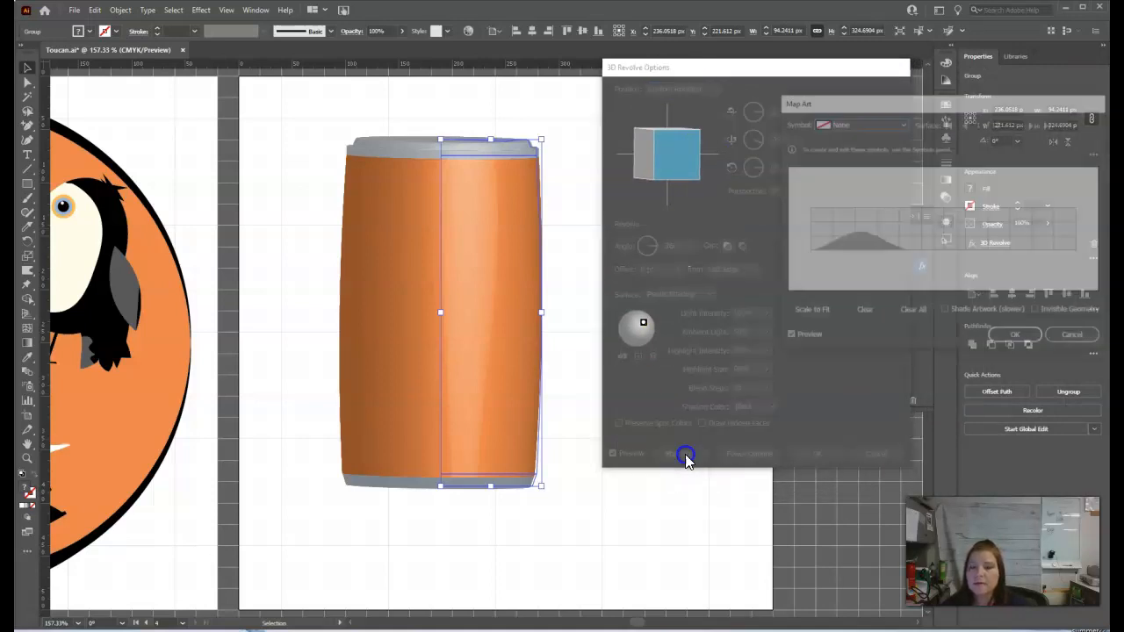
drag(937, 106, 771, 136)
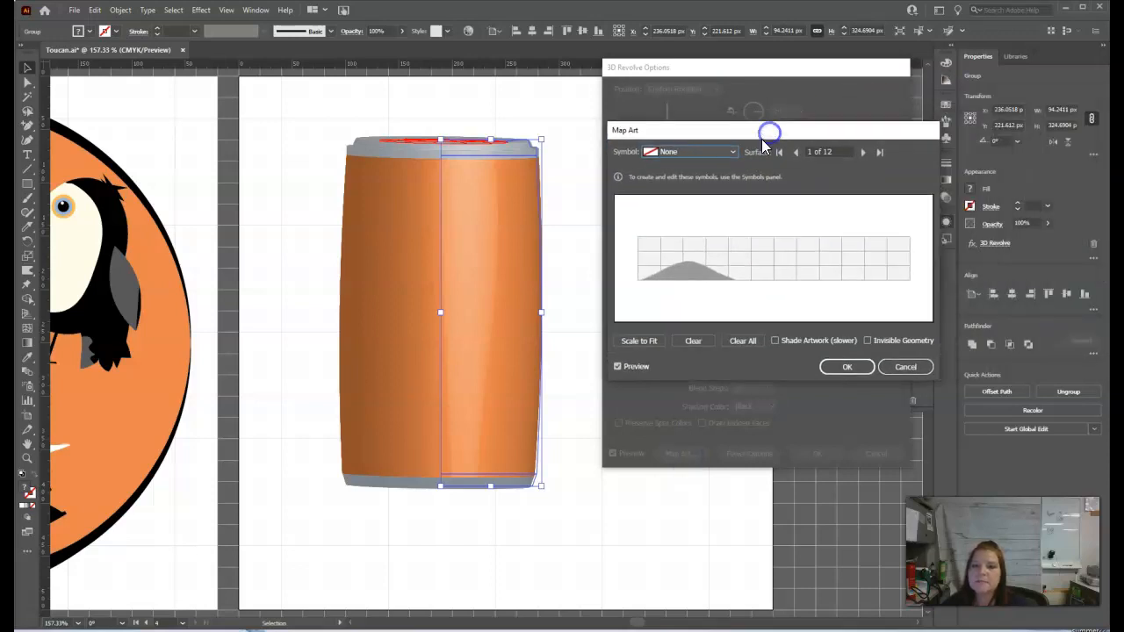
Step: Step through the can's surfaces to choose surface 9 of 12, the outer body
click(862, 154)
click(862, 154)
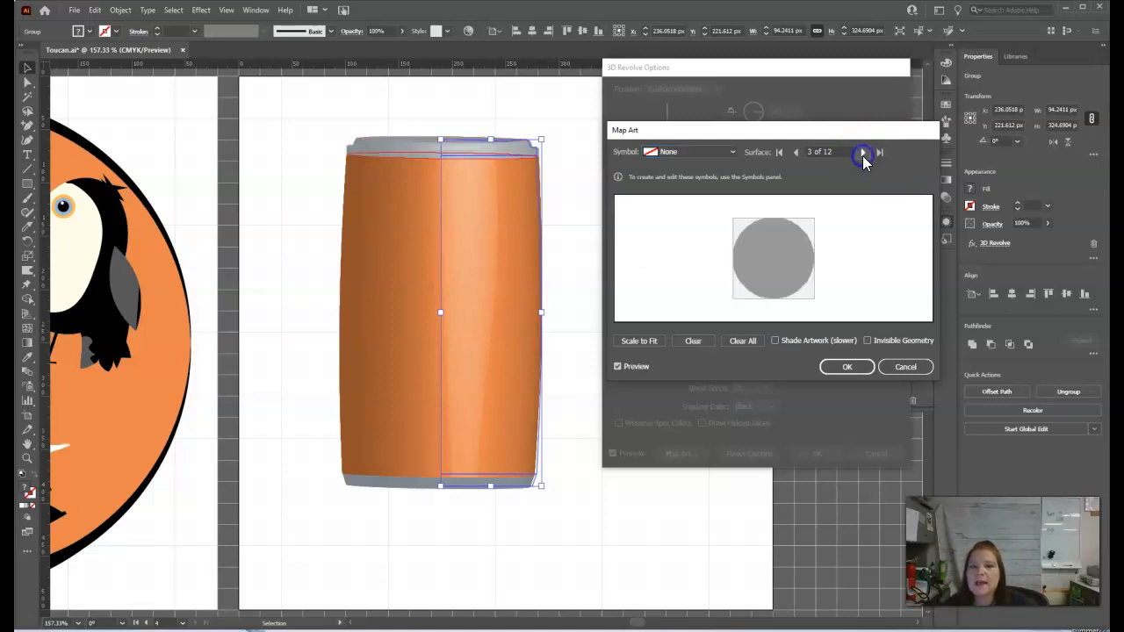
click(862, 154)
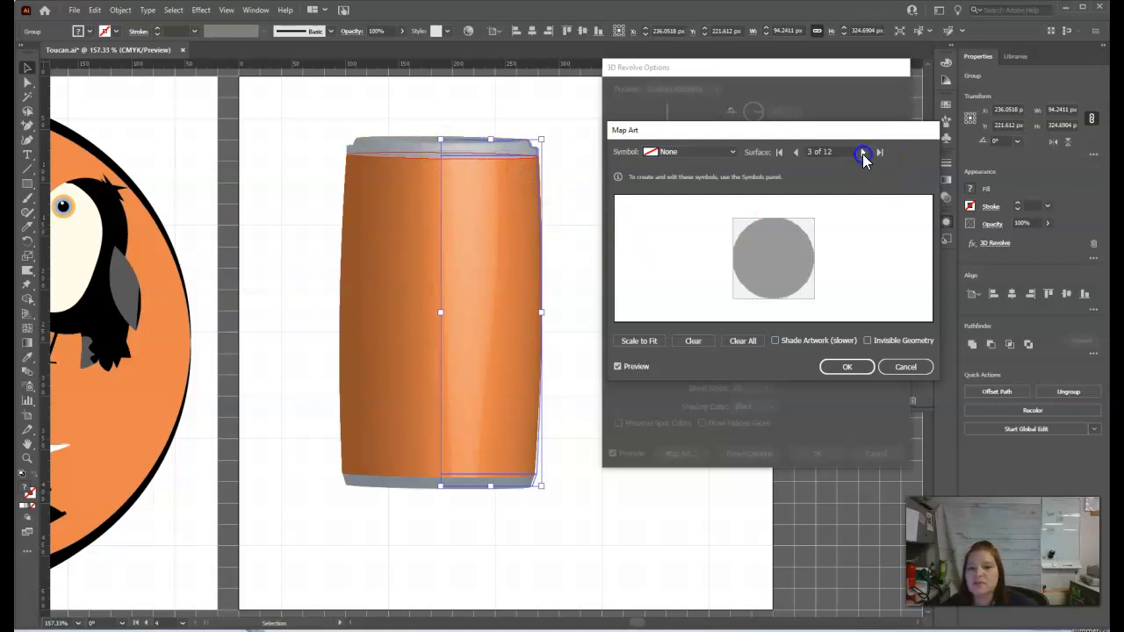
click(862, 153)
click(862, 154)
click(862, 154)
click(862, 154)
click(862, 154)
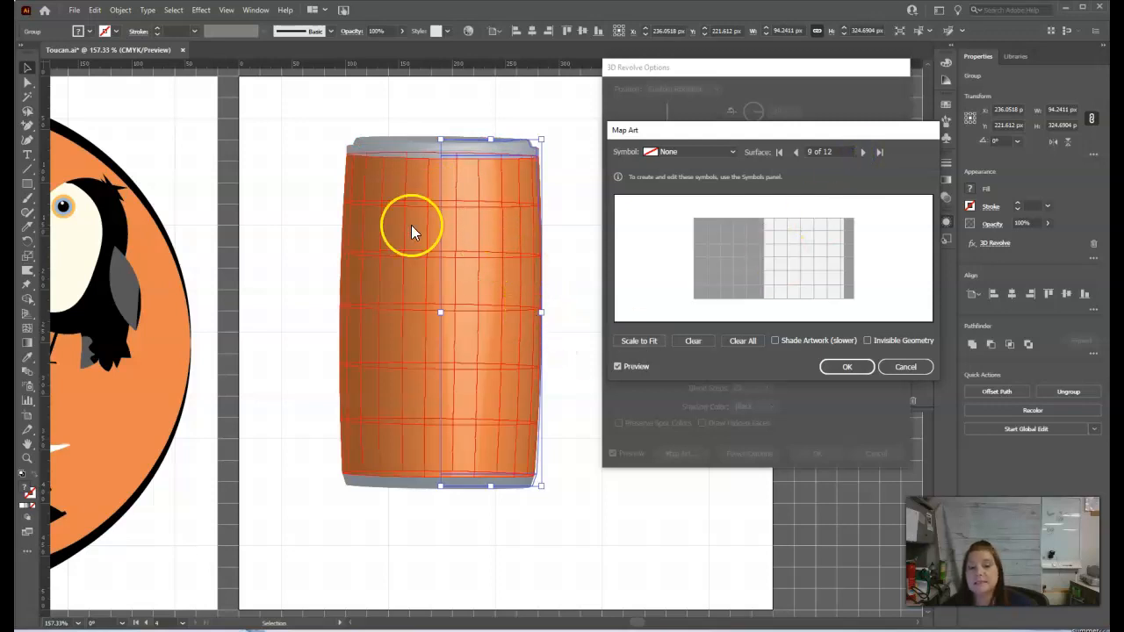
click(864, 153)
click(797, 152)
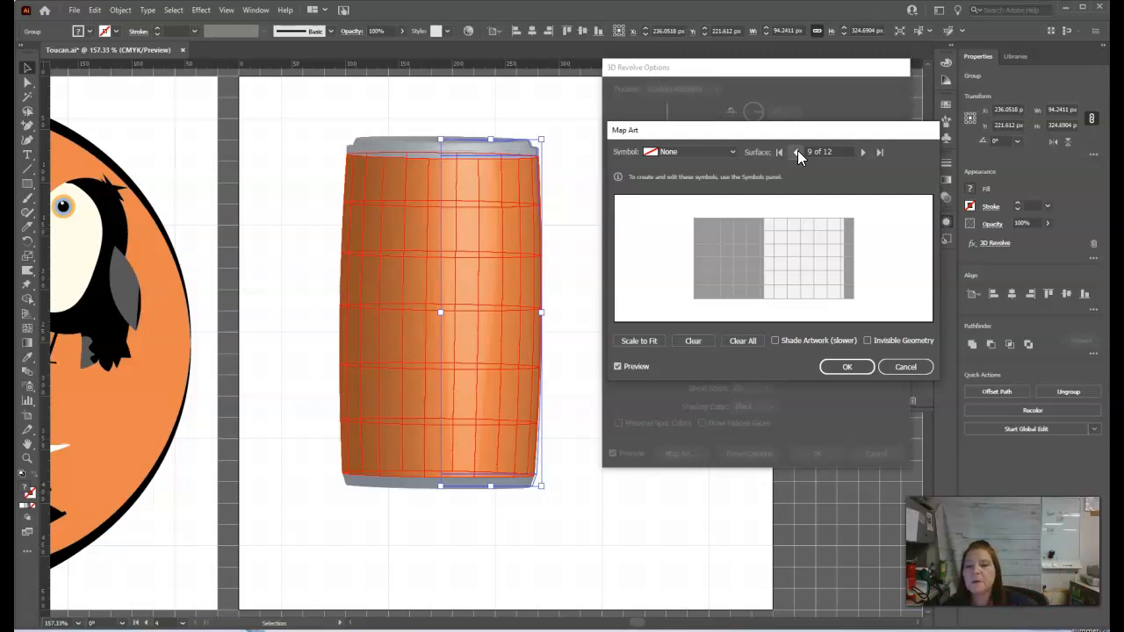
Step: Map the Label symbol onto surface 9 and enlarge it across the middle of the surface
click(712, 155)
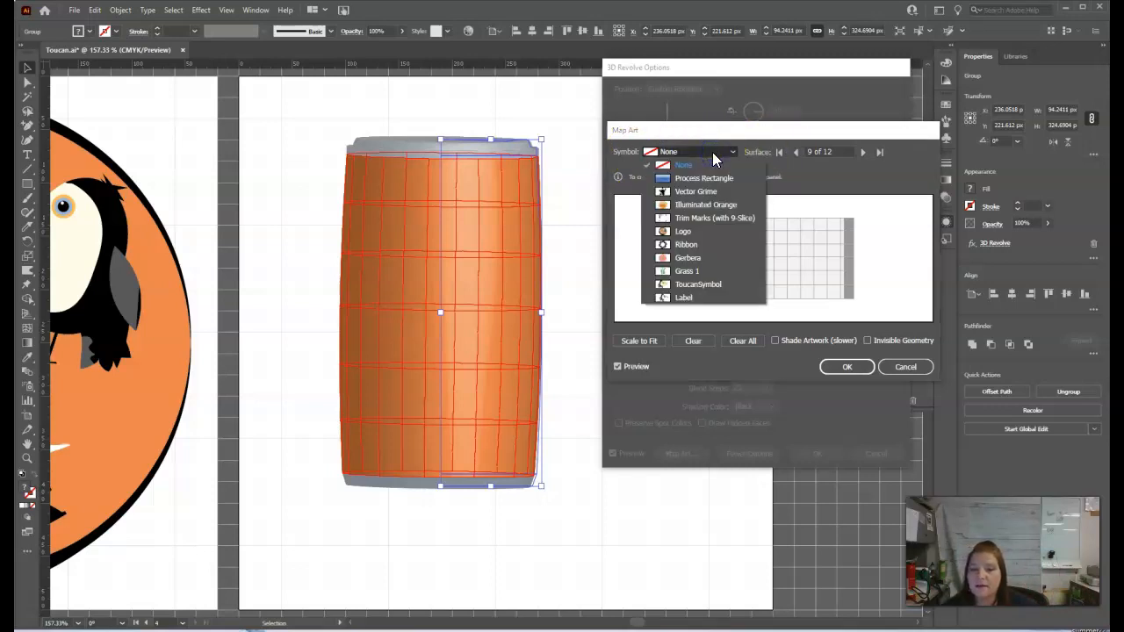
click(684, 298)
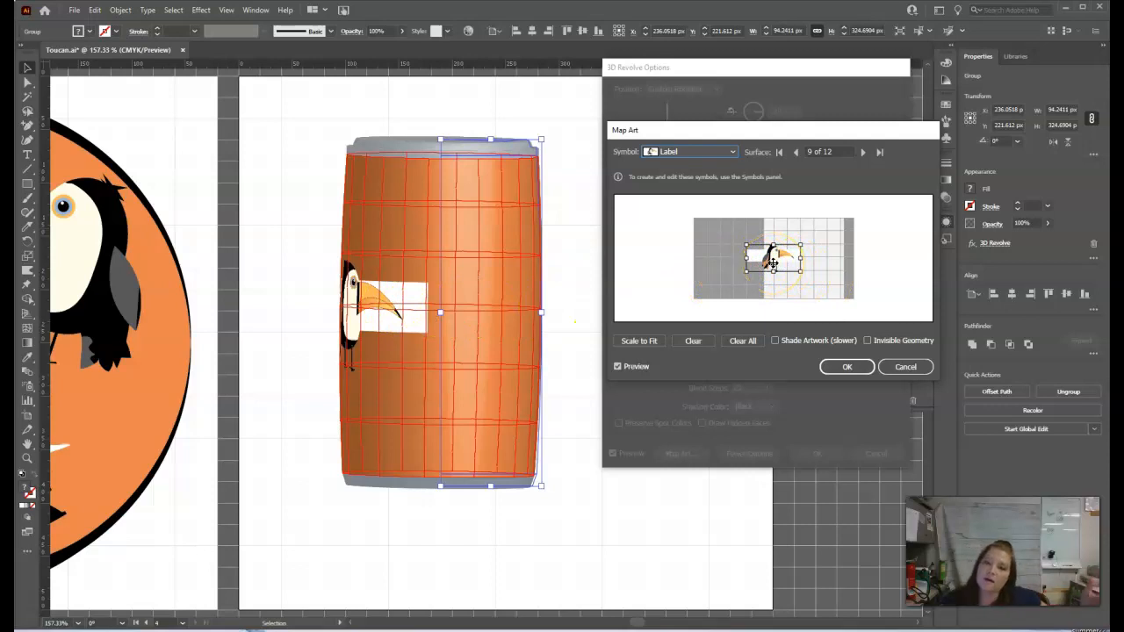
drag(764, 250, 805, 258)
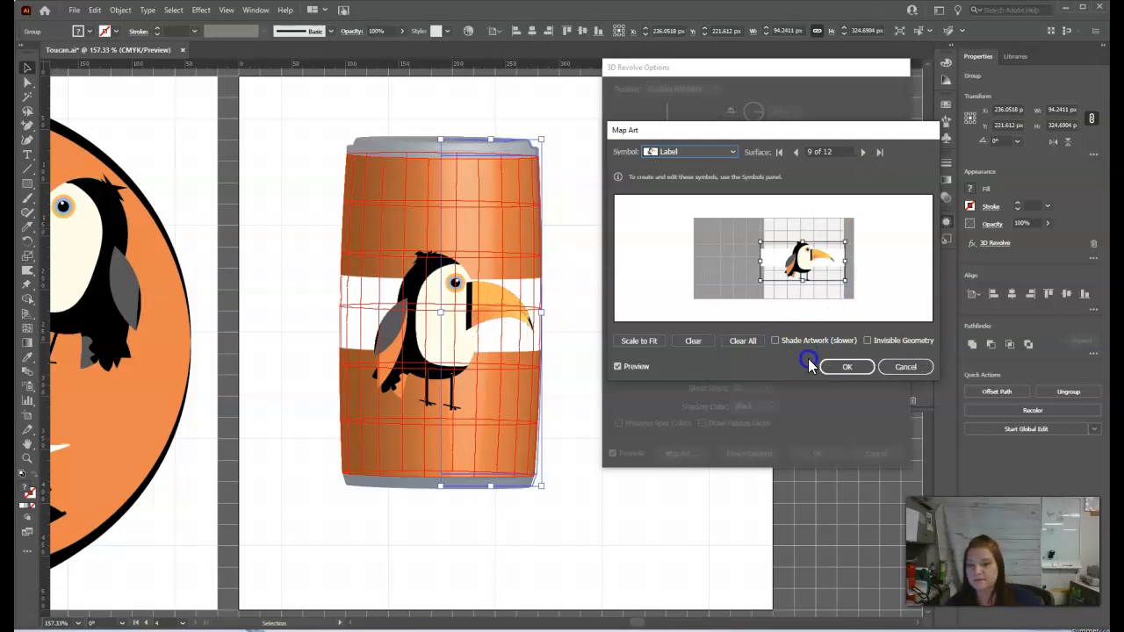
Step: Enable Shade Artwork and confirm both the Map Art and 3D Revolve Options dialogs
click(776, 341)
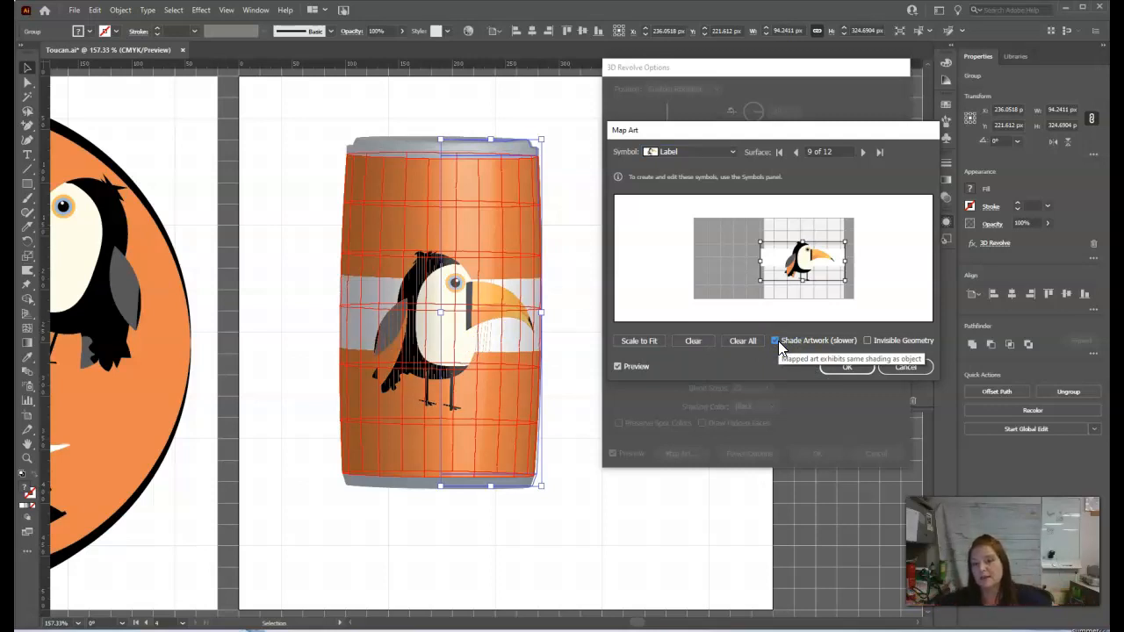
click(845, 367)
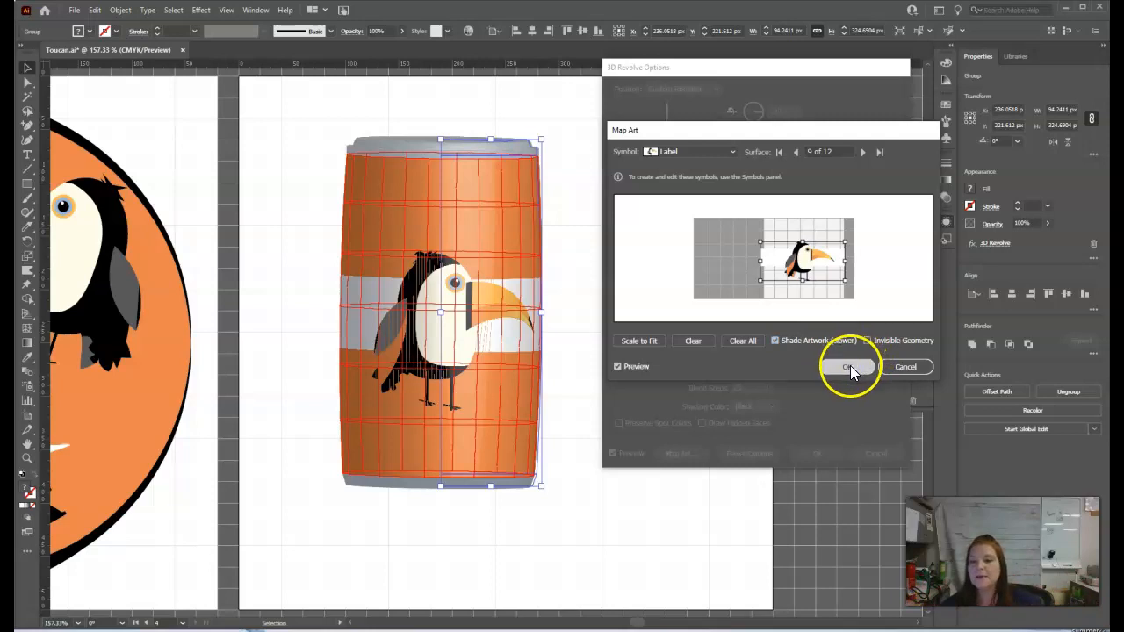
click(824, 462)
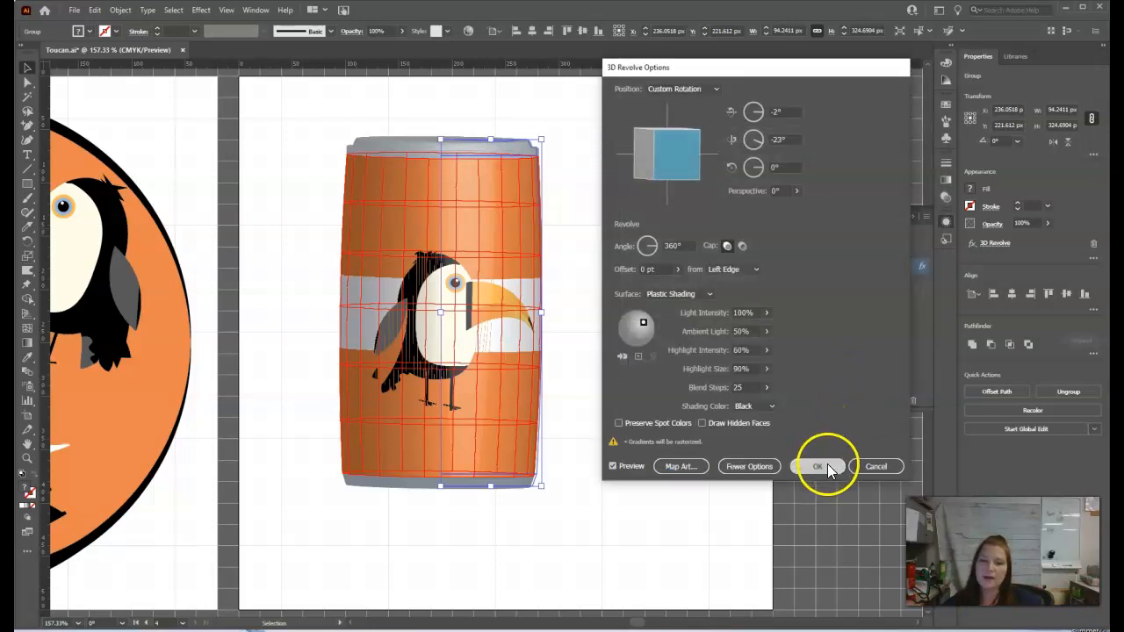
click(662, 381)
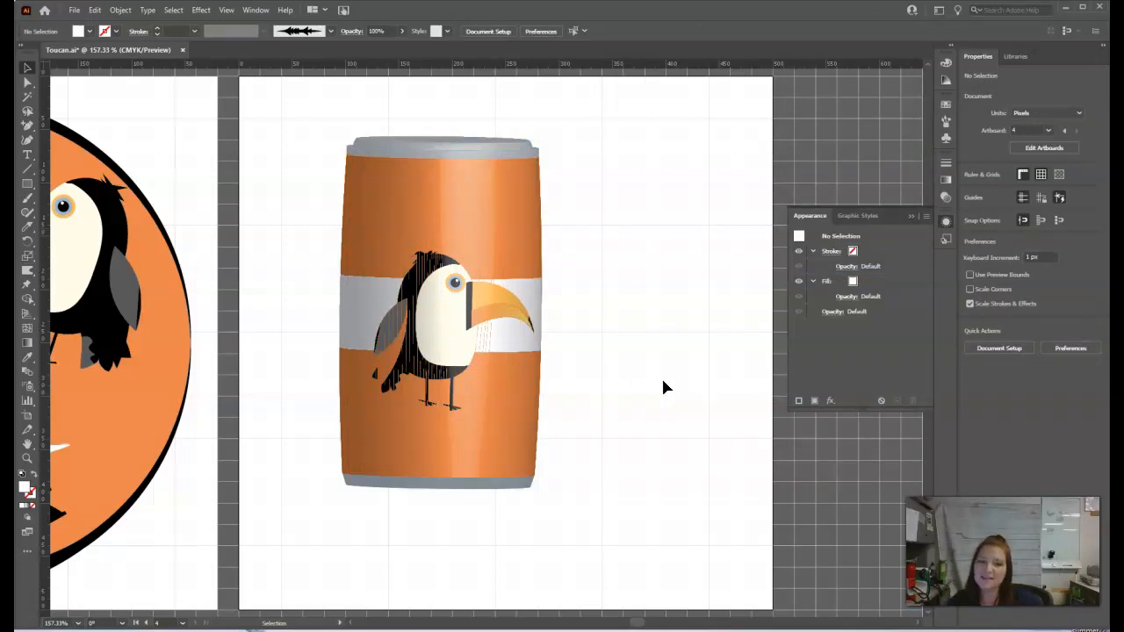
Step: Zoom in to inspect the mapped toucan label on the can
click(443, 271)
click(612, 330)
key(ctrl+plus)
key(ctrl+plus)
key(ctrl+plus)
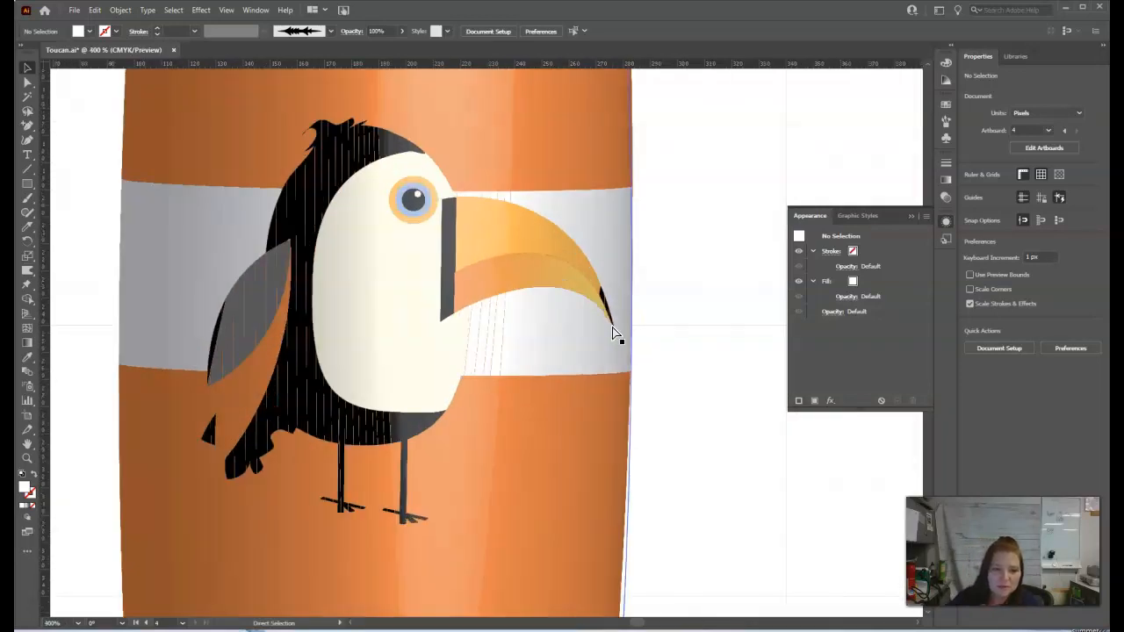
Step: Reopen the can's mapped artwork and turn off Shade Artwork, confirming both the Map Art and 3D Revolve Options dialogs
key(ctrl+minus)
key(ctrl+minus)
key(ctrl+minus)
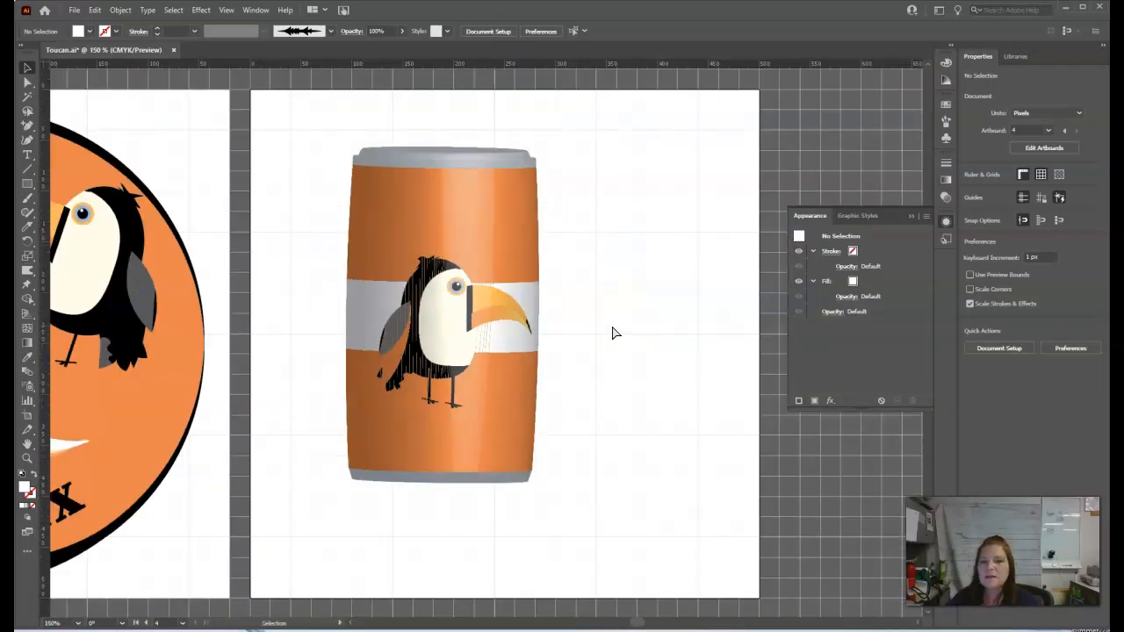
click(488, 343)
click(848, 266)
click(692, 469)
click(718, 91)
click(715, 91)
click(858, 89)
click(859, 90)
click(858, 90)
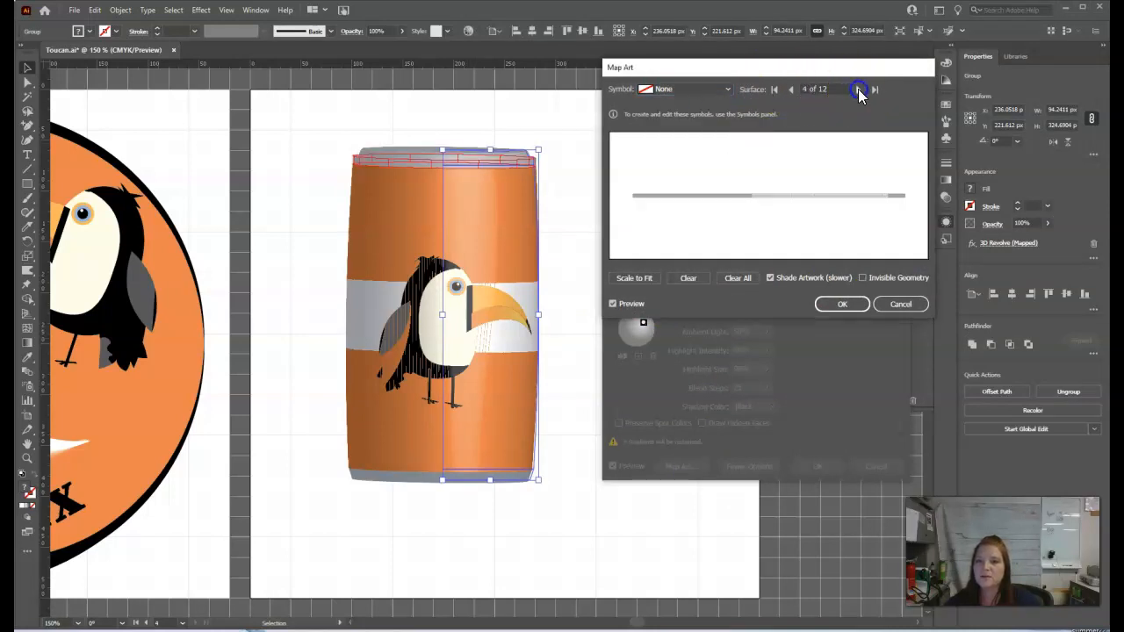
click(858, 89)
click(858, 90)
click(859, 89)
click(858, 89)
click(859, 89)
click(859, 89)
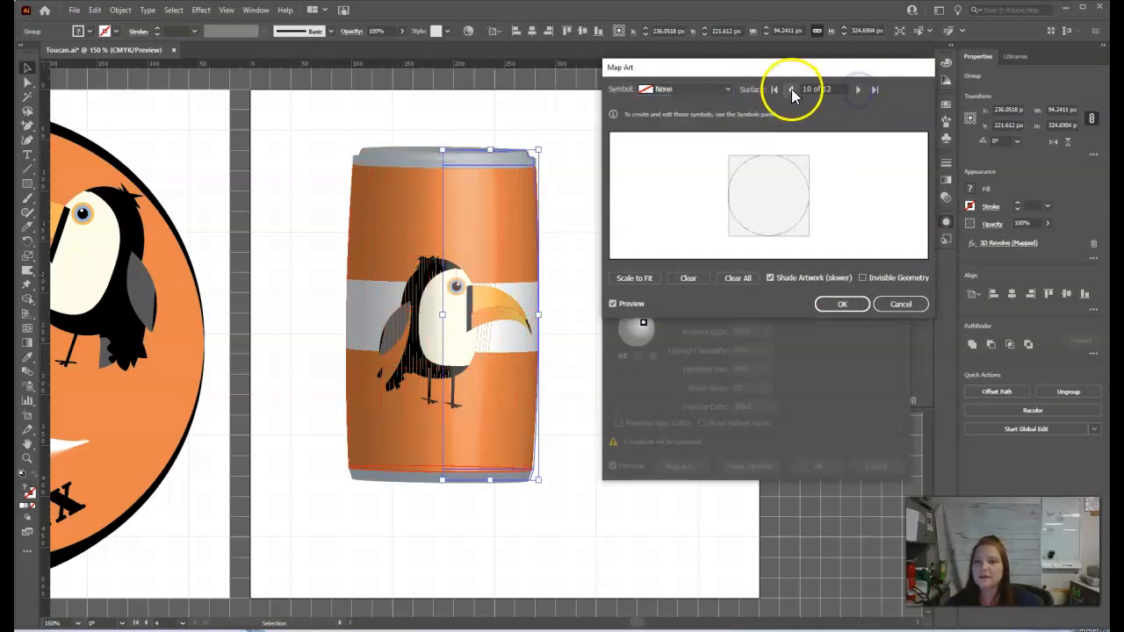
click(791, 90)
click(770, 278)
click(842, 303)
click(817, 466)
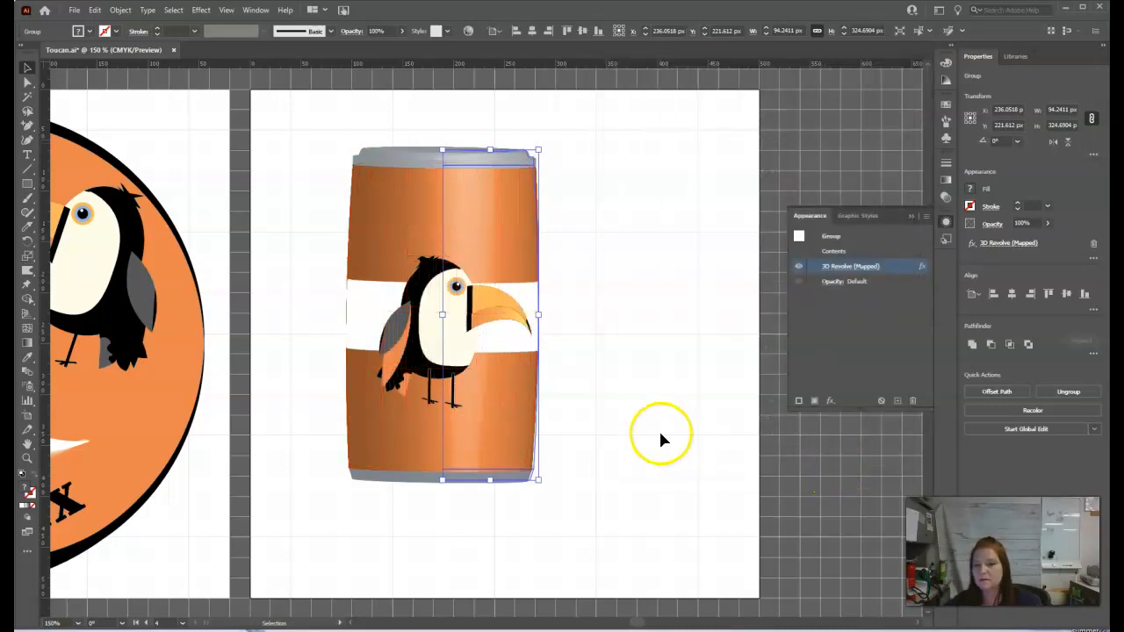
Step: Extend the bottom of the can's profile path downward about 28 px to make the can taller
click(660, 434)
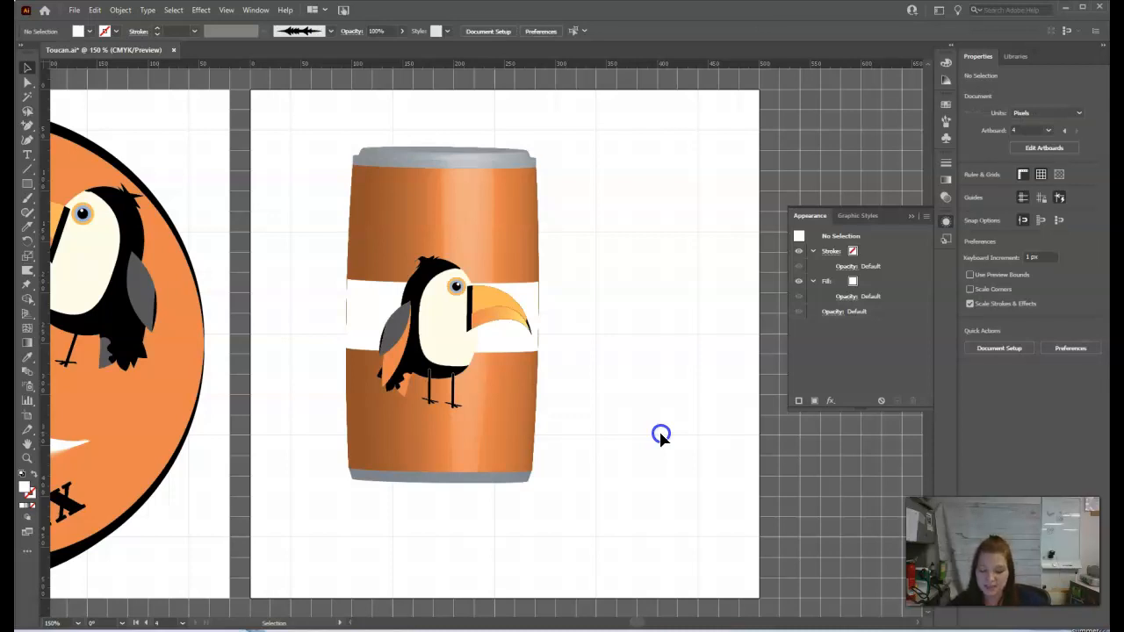
click(520, 389)
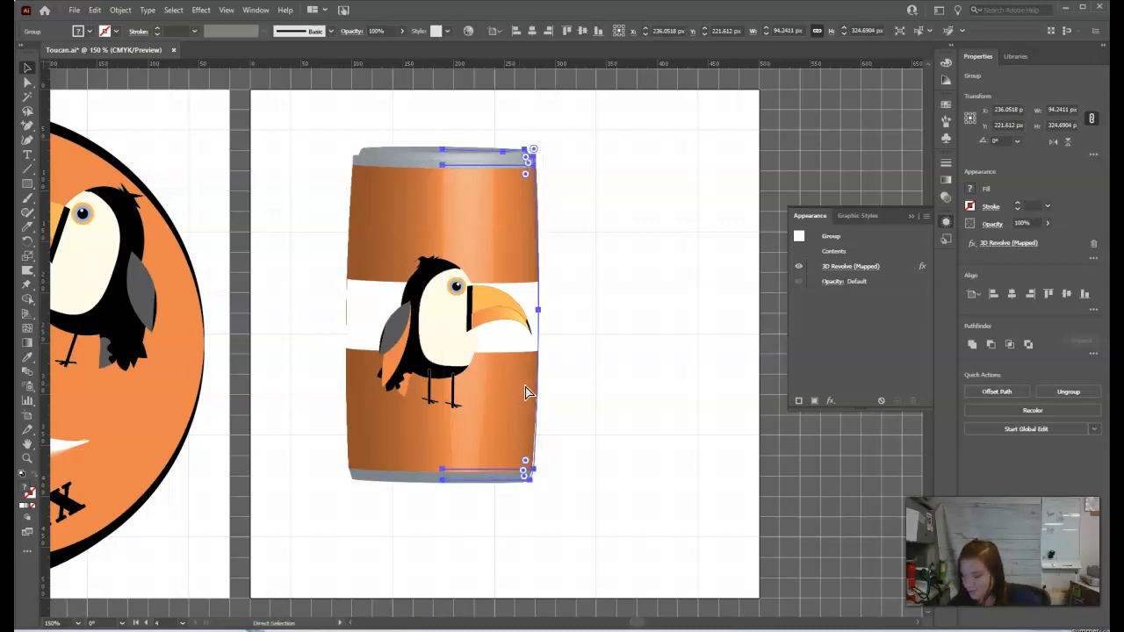
key(ctrl+y)
click(684, 334)
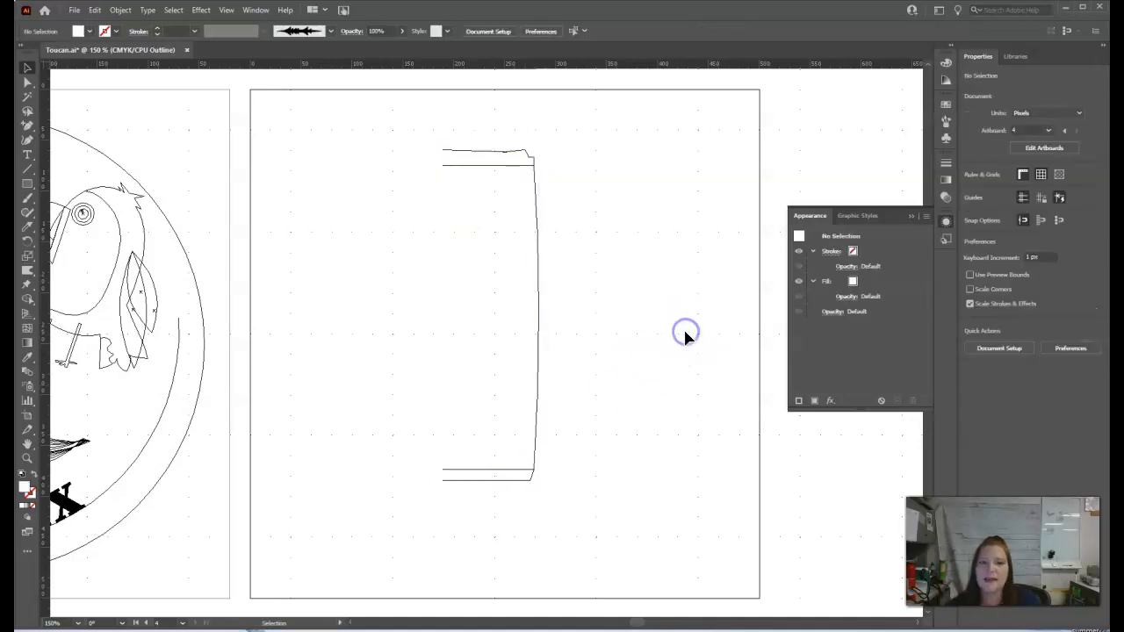
click(540, 329)
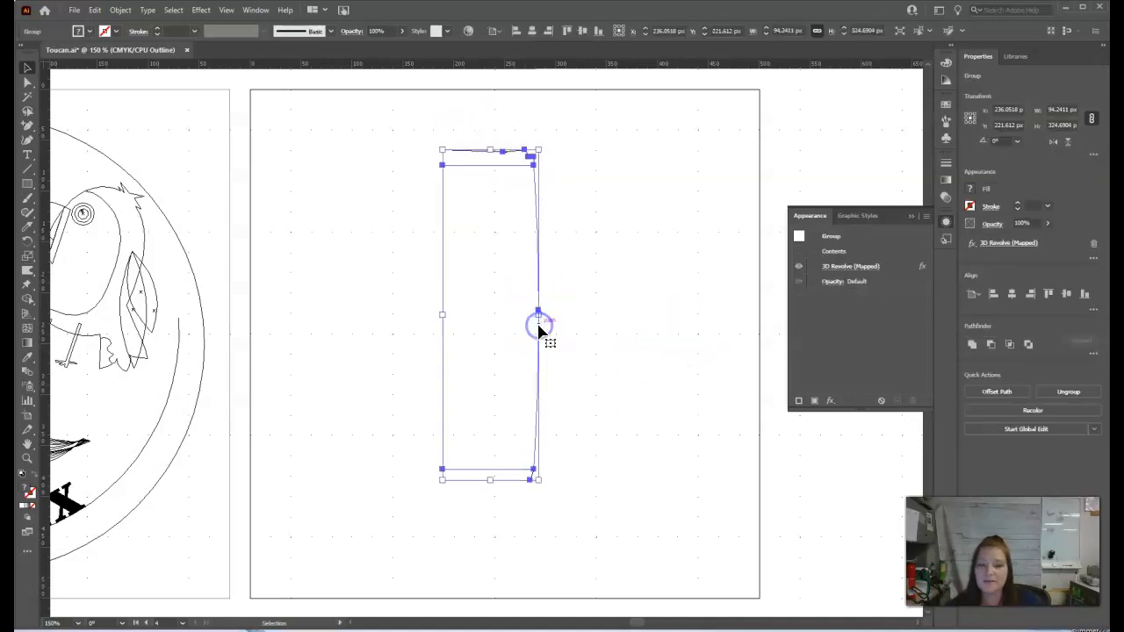
drag(489, 480, 490, 512)
click(585, 455)
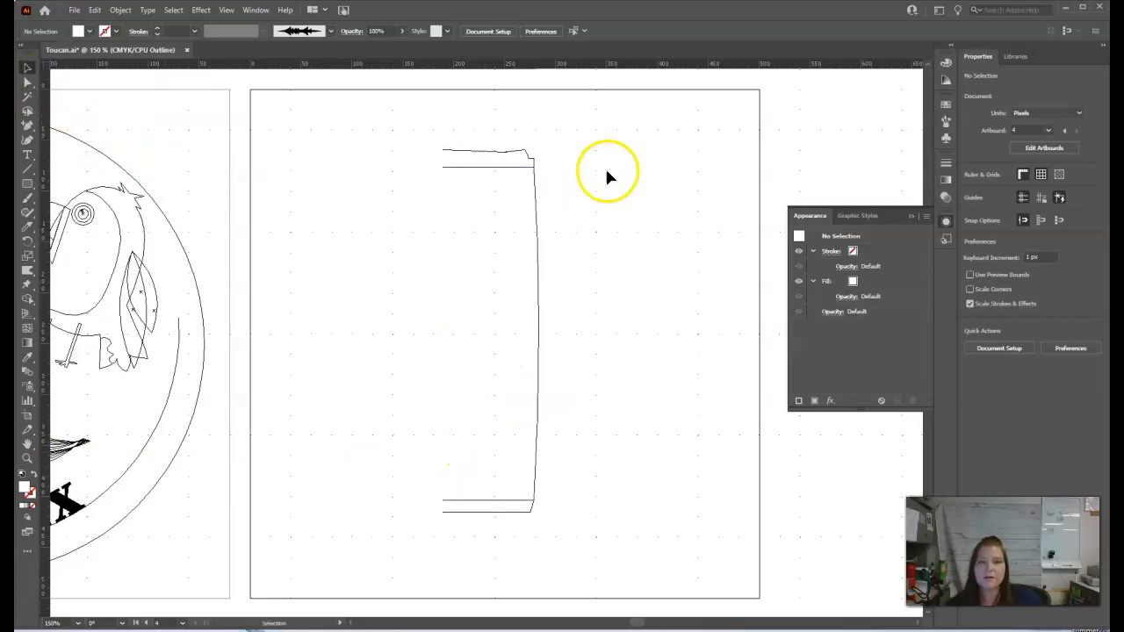
key(ctrl+y)
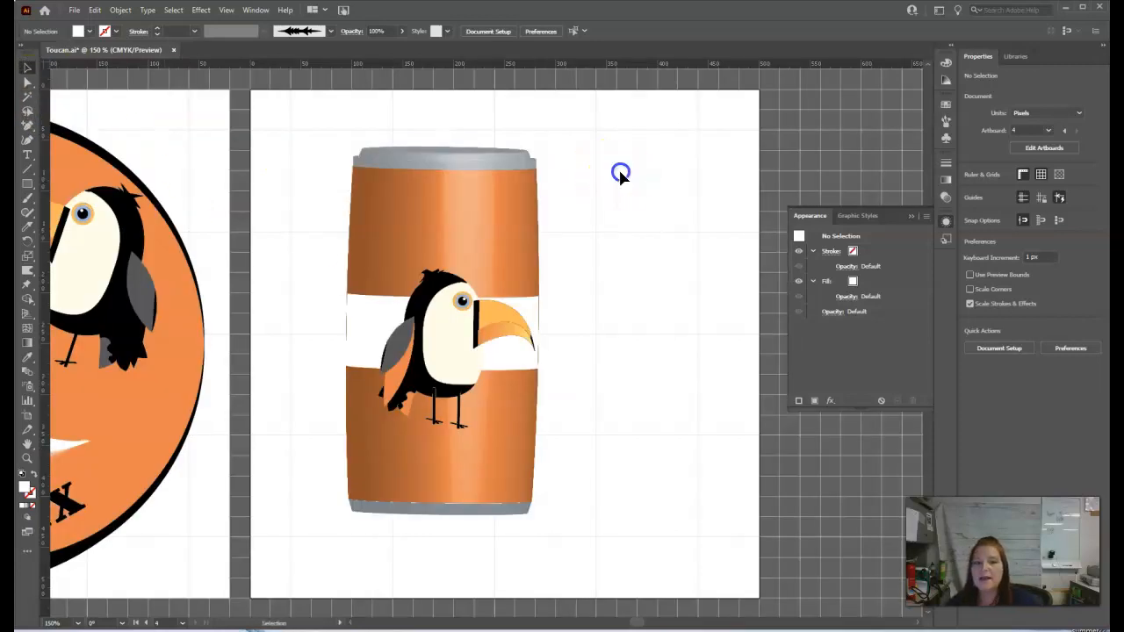
Step: Move the can slightly right and rotate it in 3D Revolve Options to about -2°, -31° and 3°
drag(484, 316, 521, 319)
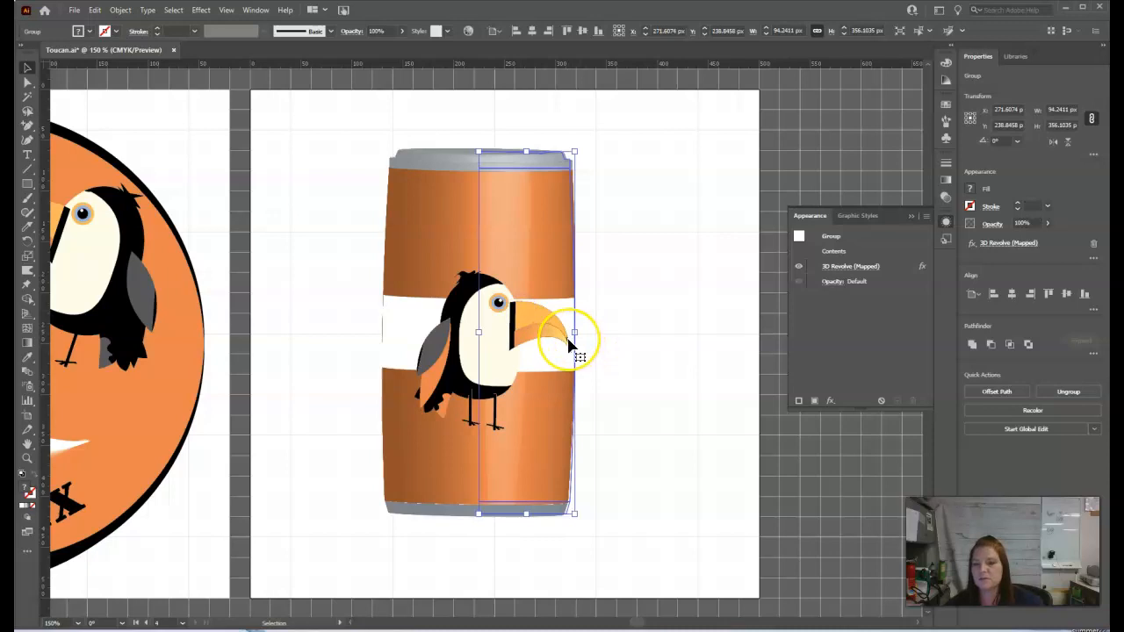
click(840, 267)
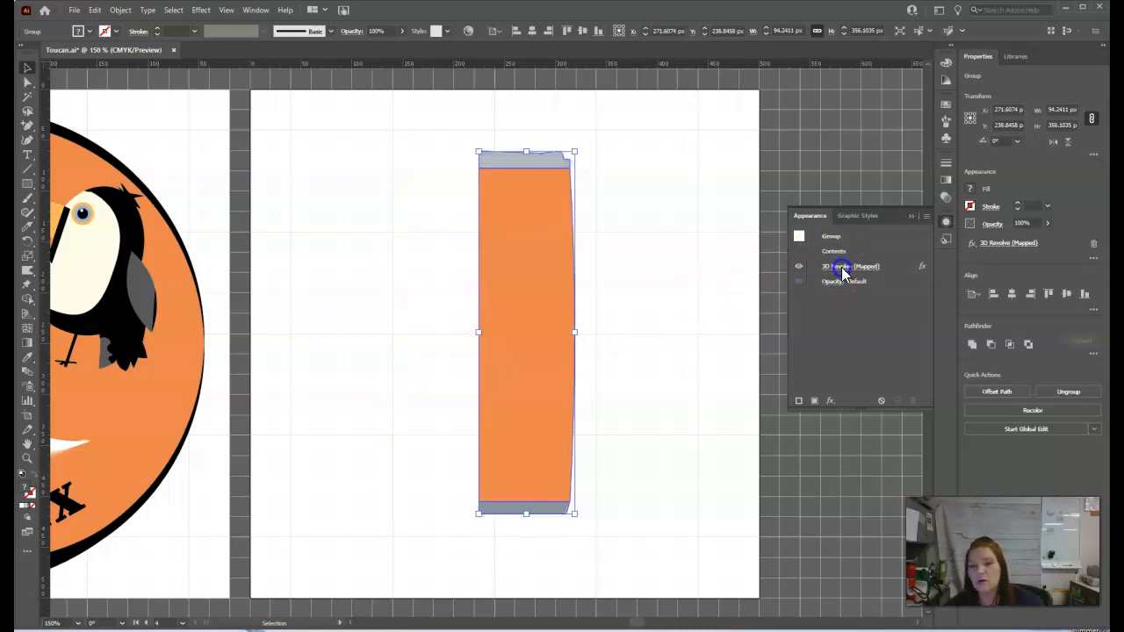
drag(667, 166, 690, 167)
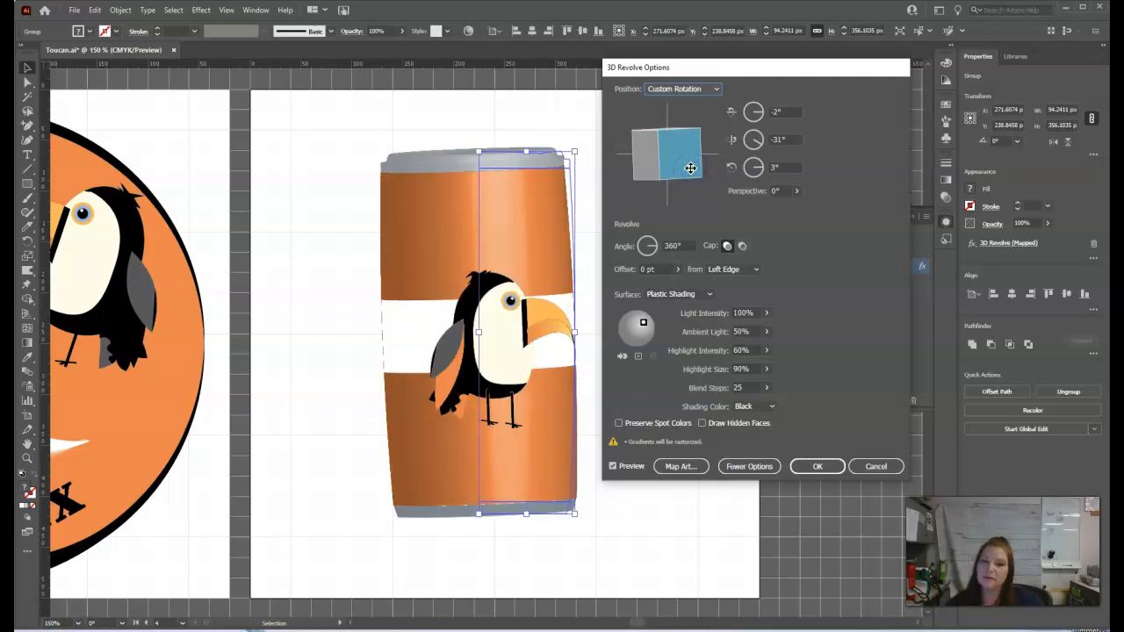
Step: Review the Label symbol on surface 9 in Map Art and confirm both the Map Art and 3D Revolve Options dialogs
click(678, 467)
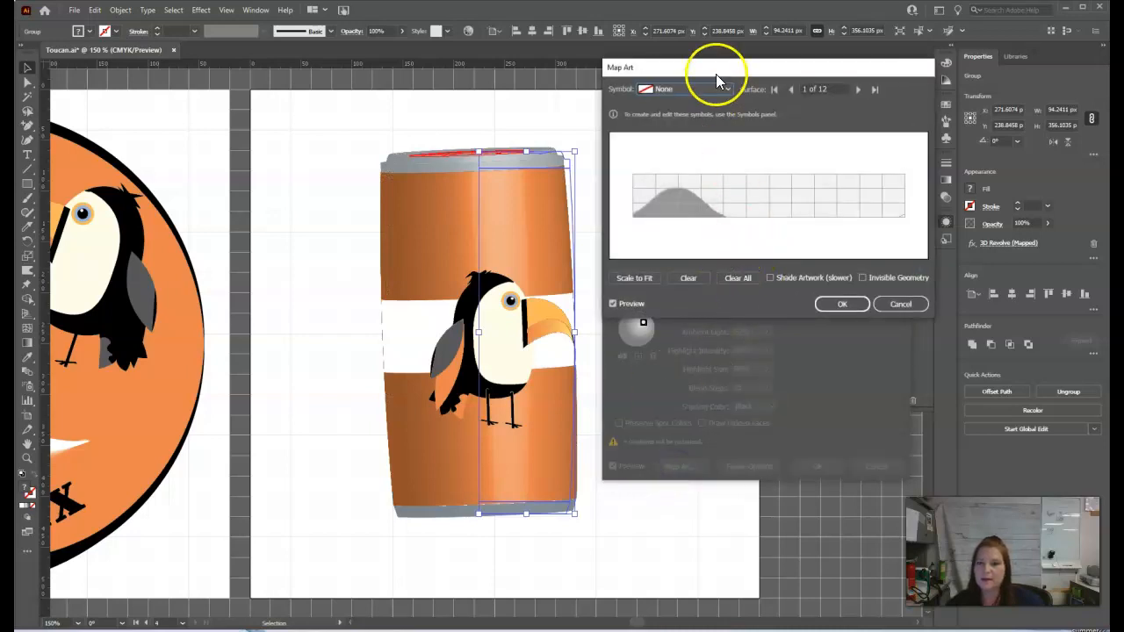
click(858, 89)
click(858, 89)
click(857, 88)
click(857, 89)
click(857, 88)
click(858, 88)
click(858, 89)
click(857, 88)
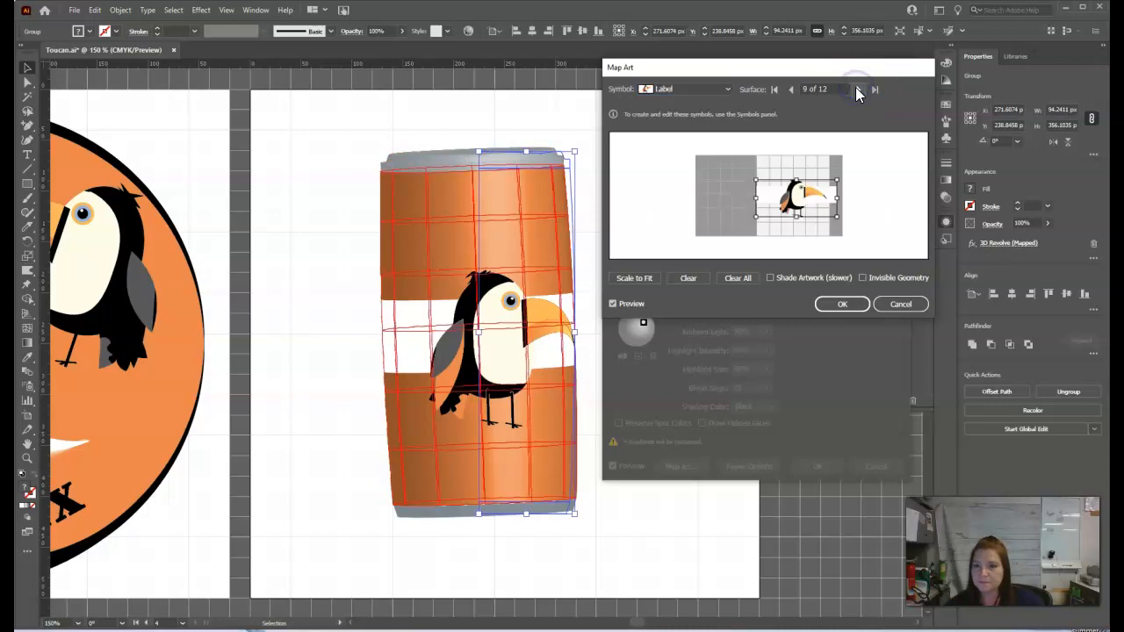
drag(797, 197, 795, 197)
click(842, 303)
click(815, 465)
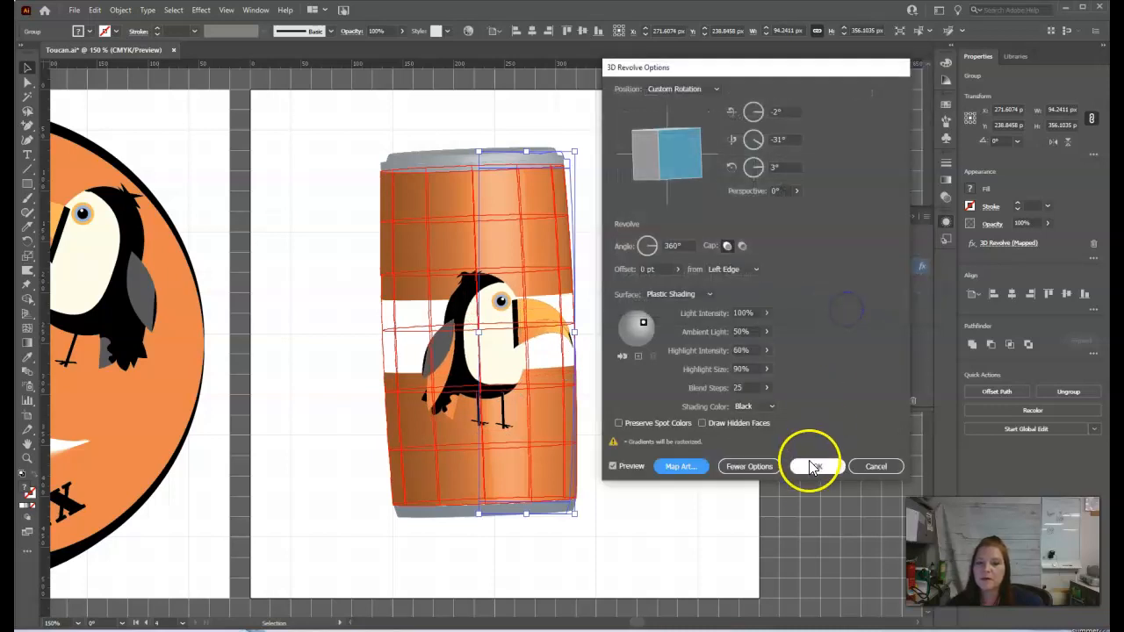
click(675, 385)
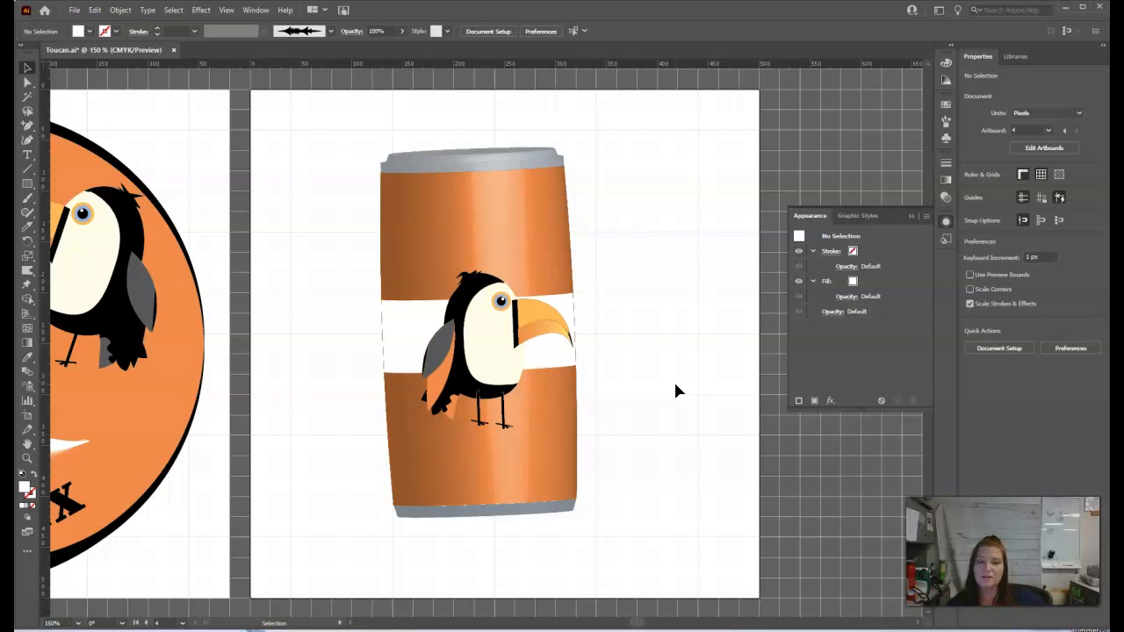
click(431, 425)
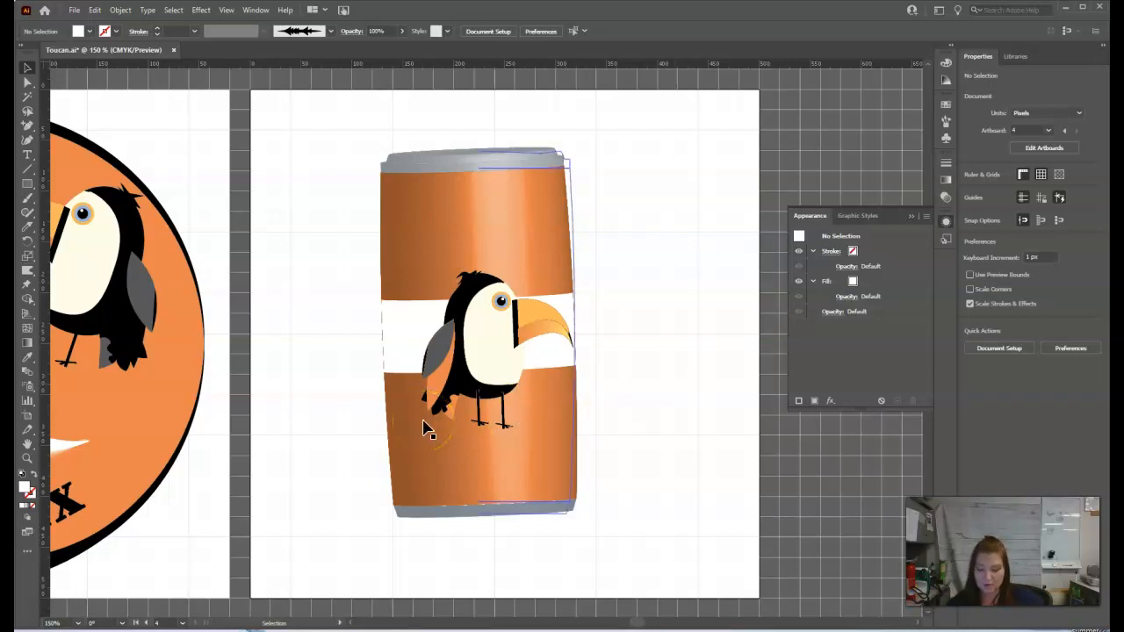